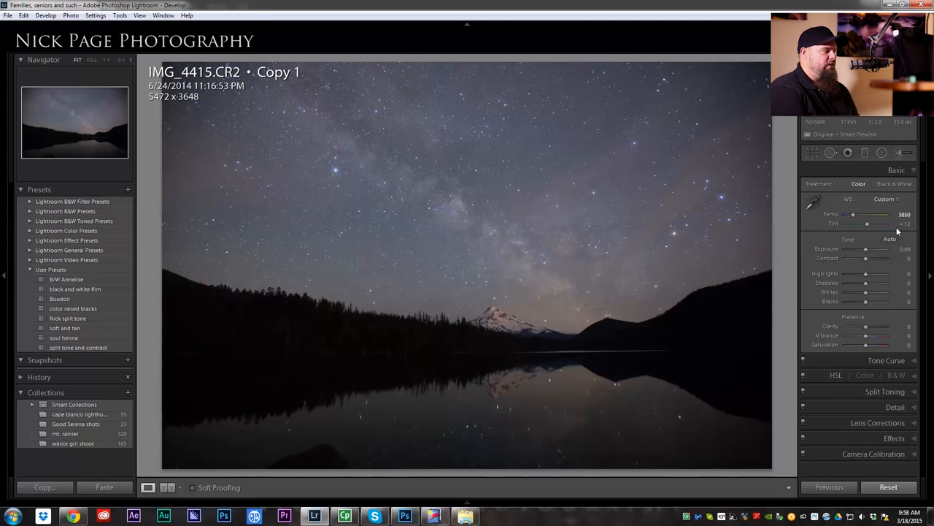
Step: Set Tint to +17, Highlights to −100, Exposure to −0.36 and Whites to +62 for the night-sky photo
drag(907, 224, 912, 225)
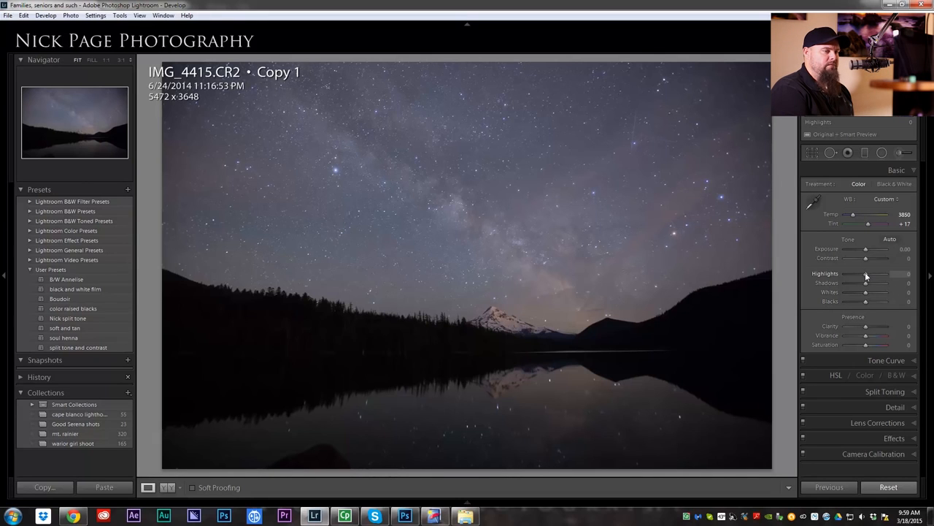
drag(865, 272, 813, 274)
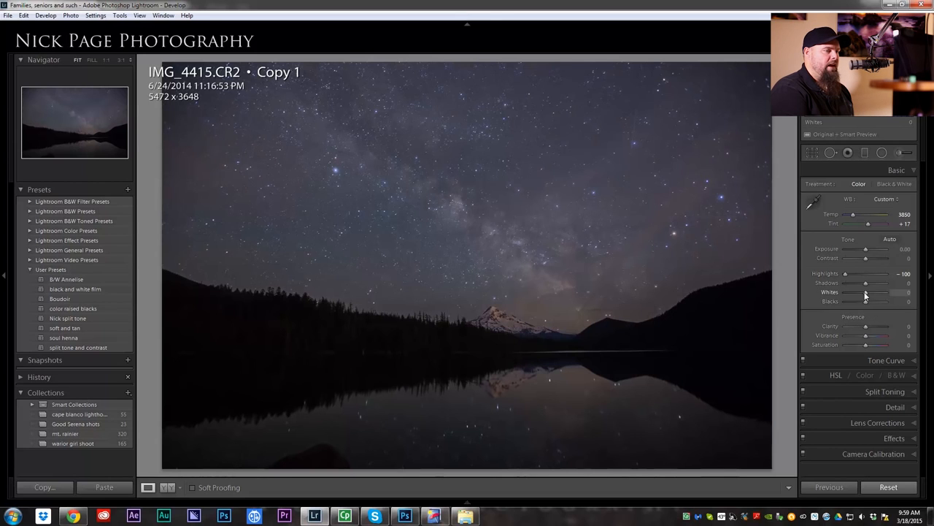
drag(866, 250, 865, 250)
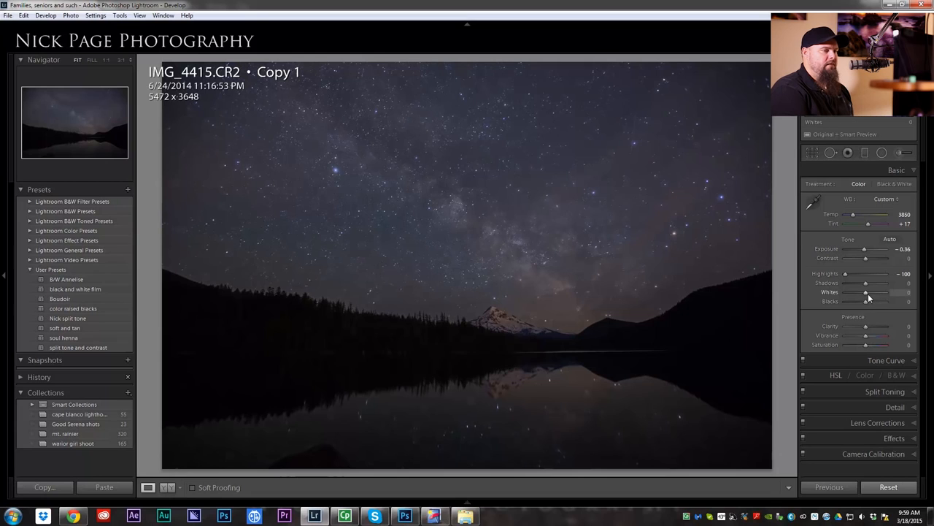
drag(868, 296, 880, 293)
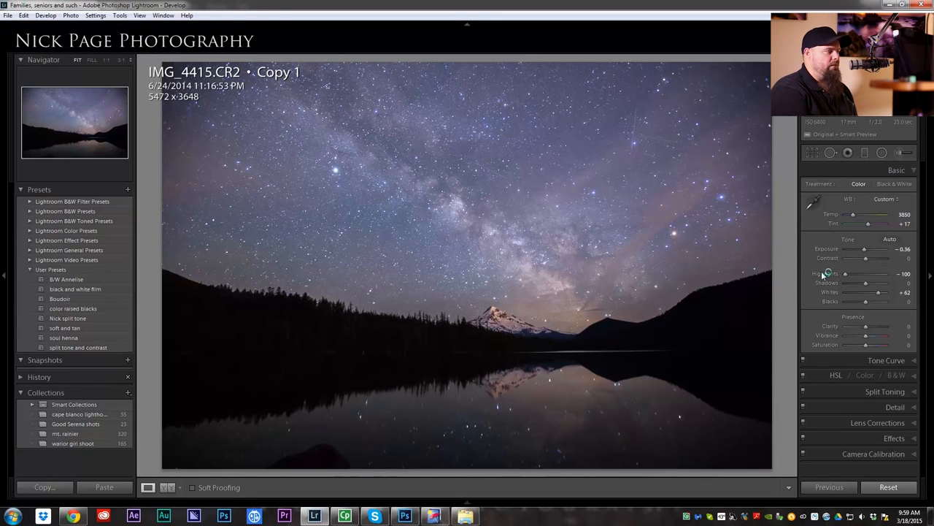
Step: Start a new Adjustment Brush mask with only Noise at 100 and paint it over the dark hillside on the photo's right
click(903, 152)
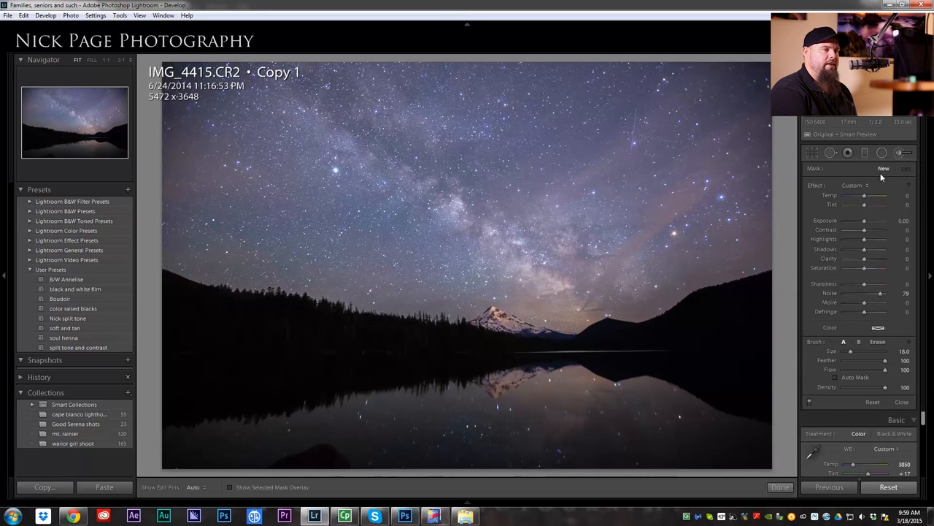
double_click(820, 187)
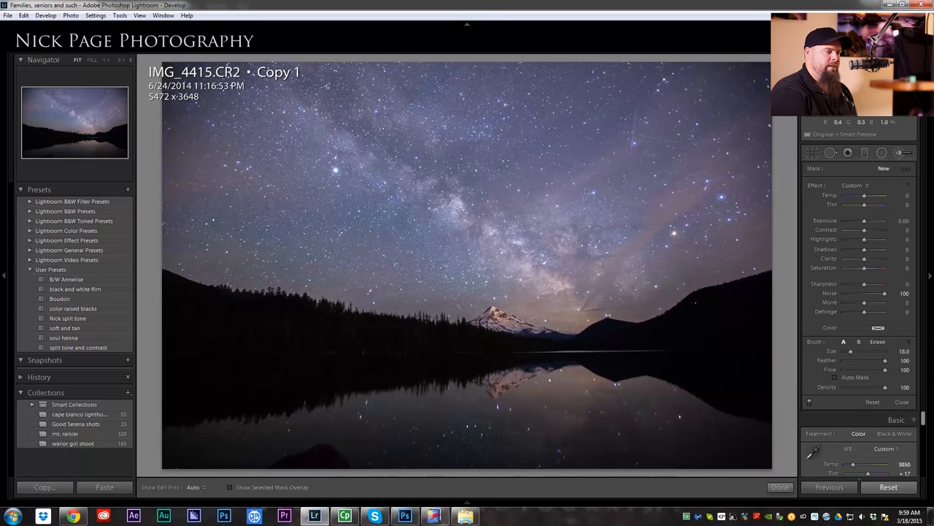
key(h)
scroll(754, 388, up, 4)
mouse_move(755, 388)
mouse_down()
mouse_move(677, 349)
mouse_move(765, 315)
mouse_up()
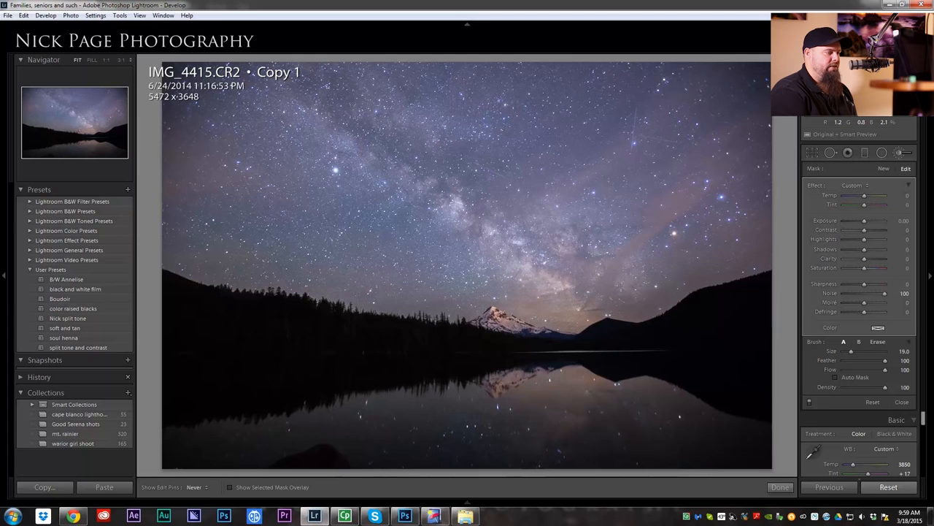
Step: Extend the noise-reduction mask along the hills and tree line, shrinking the brush gradually to size 8
key(h)
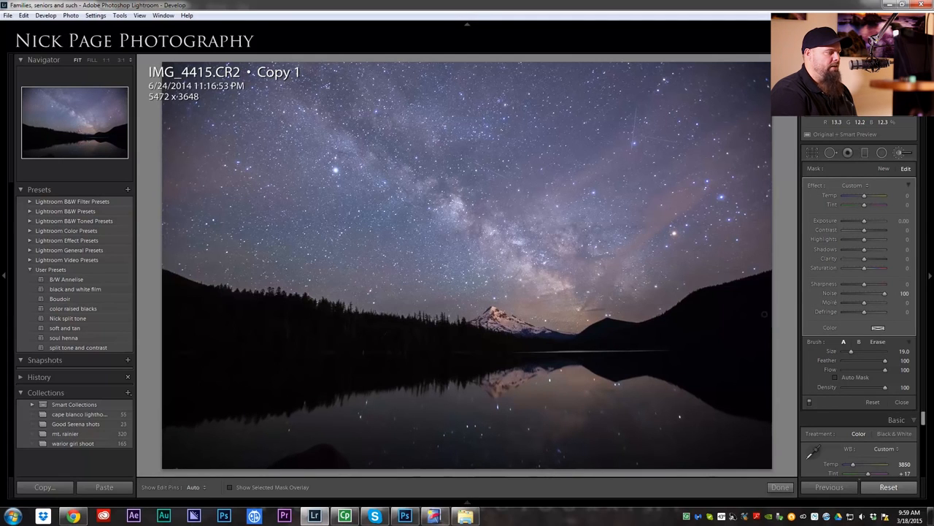
key(h)
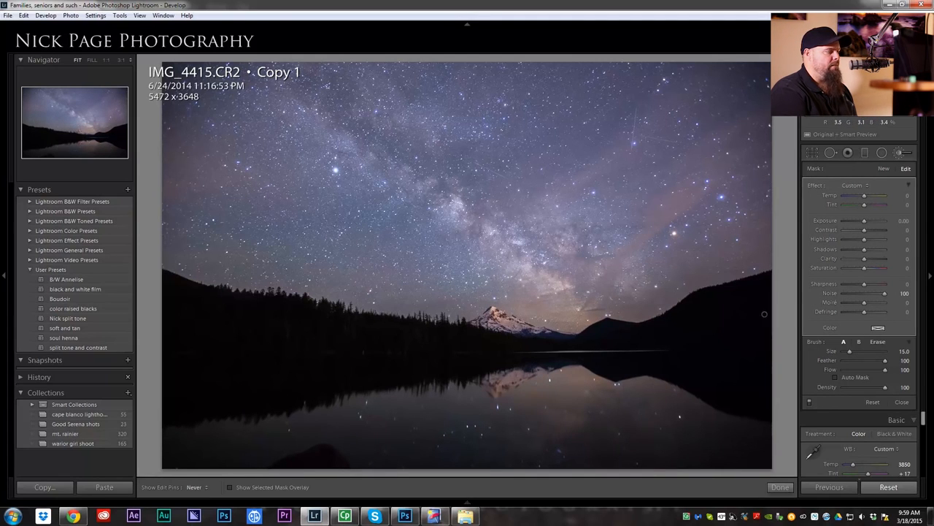
key(bracketleft)
key(h)
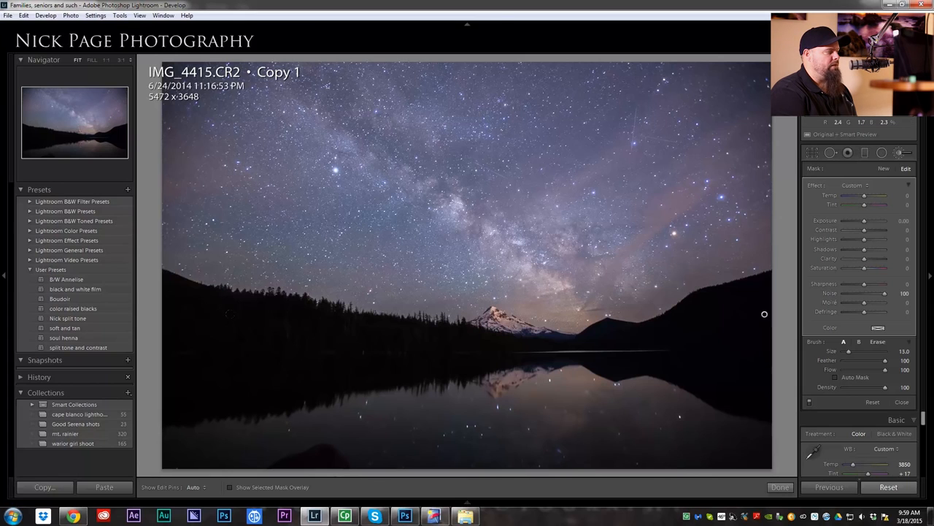
key(h)
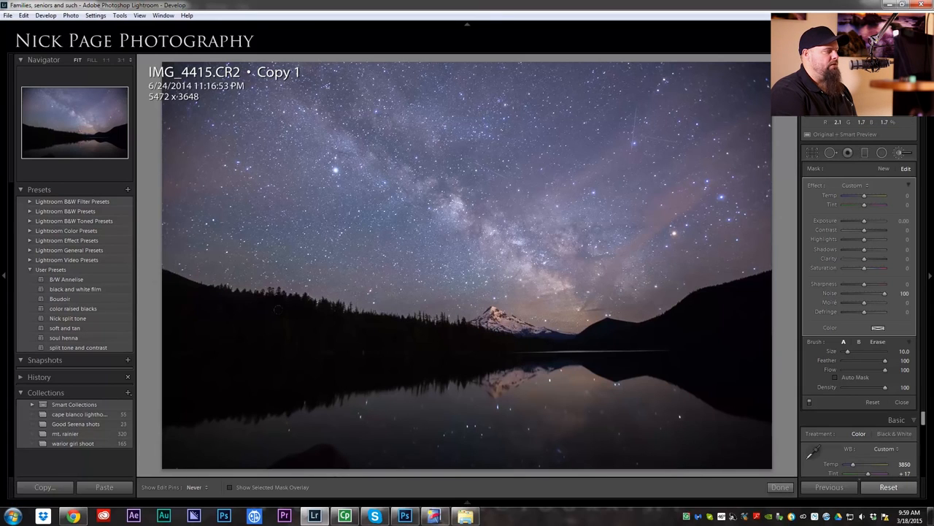
key(bracketleft)
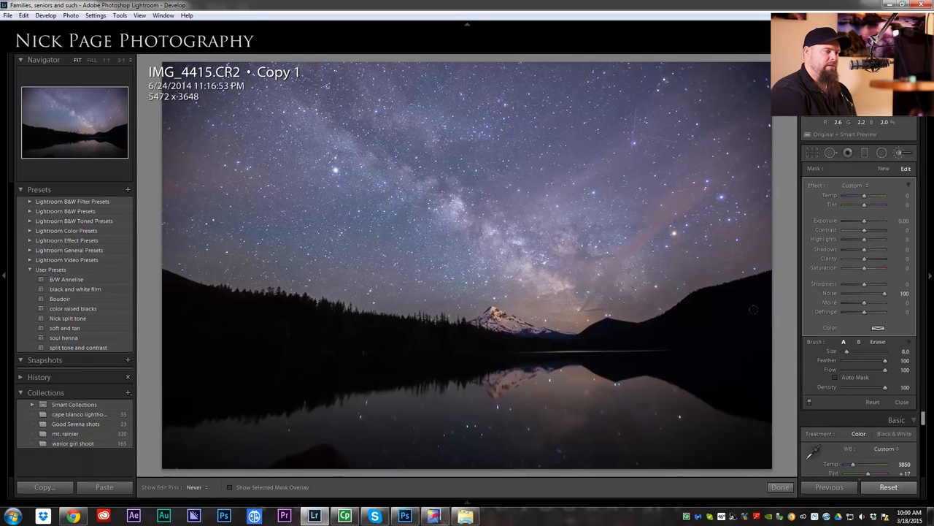
Step: Enlarge the brush to size 19, paint the noise reduction across the dark lake, and close the Adjustment Brush
key(bracketright)
key(bracketright)
key(bracketright)
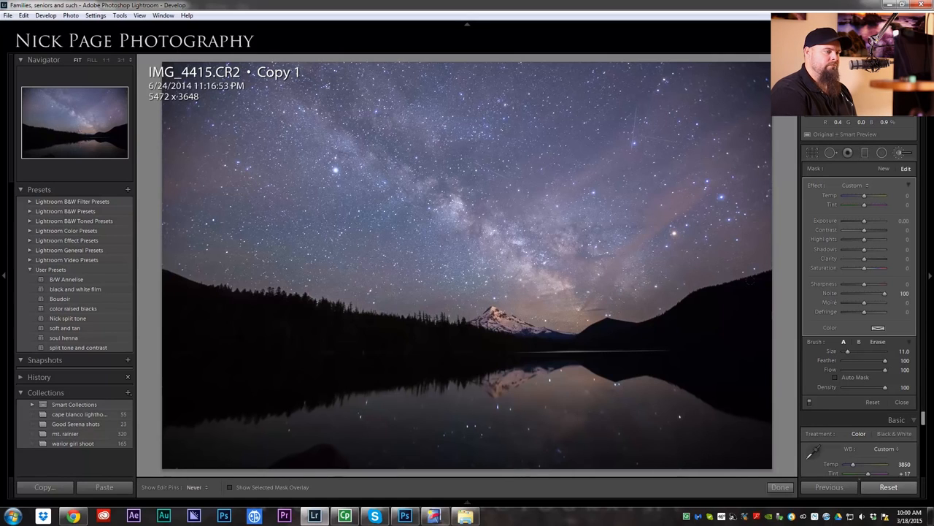
key(bracketright)
key(bracketright)
key(bracketright)
key(bracketright)
key(bracketright)
key(bracketright)
key(bracketright)
key(bracketright)
mouse_move(679, 411)
mouse_down()
mouse_move(642, 424)
mouse_move(540, 427)
mouse_up()
key(h)
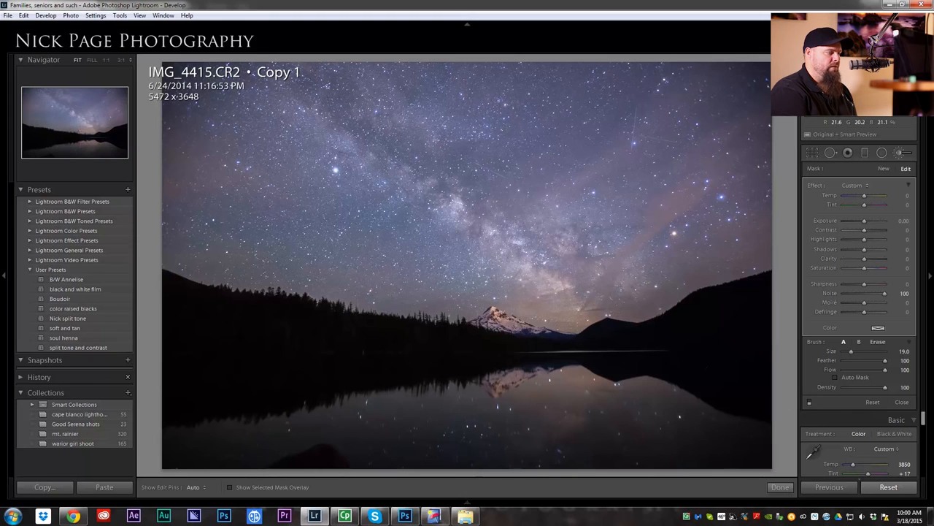
click(810, 403)
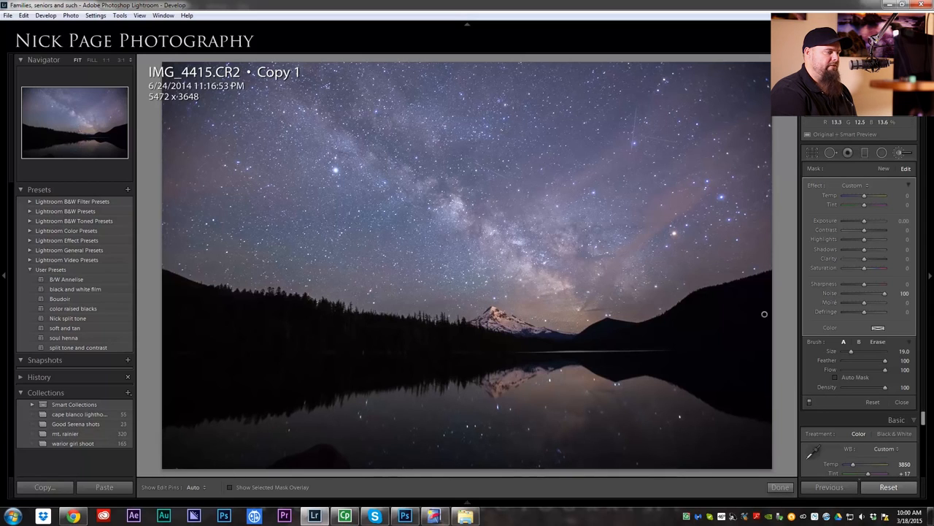
key(h)
scroll(701, 352, down, 1)
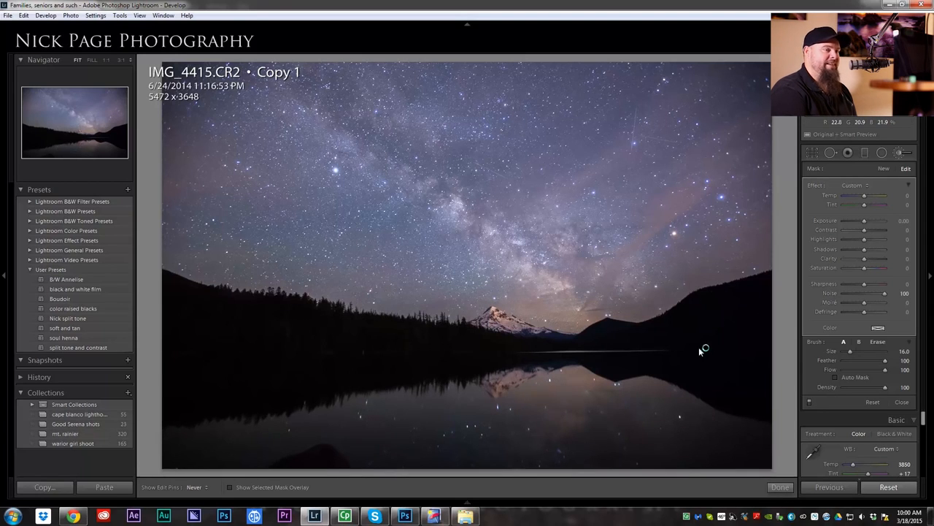
click(906, 155)
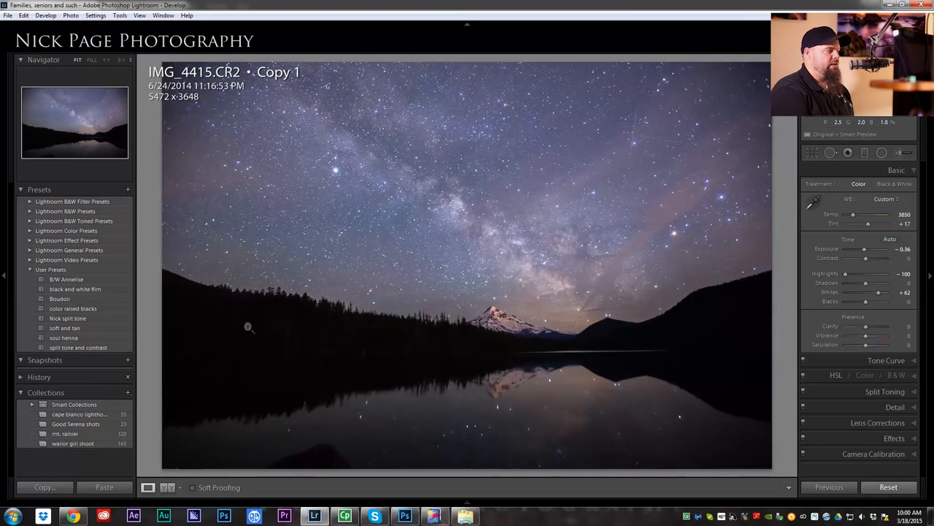
Step: Set Blacks to −17 using the clipping preview and reset Exposure to 0.00
key(alt)
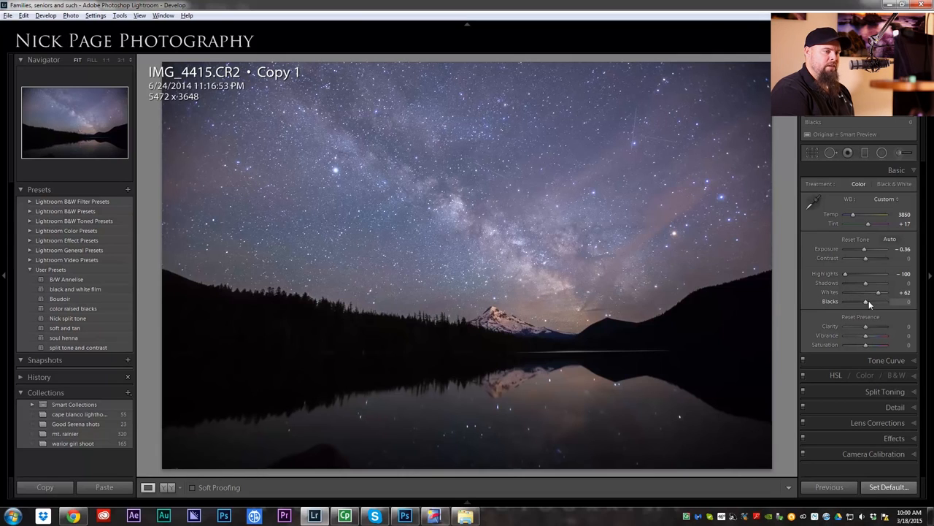
drag(867, 303, 867, 304)
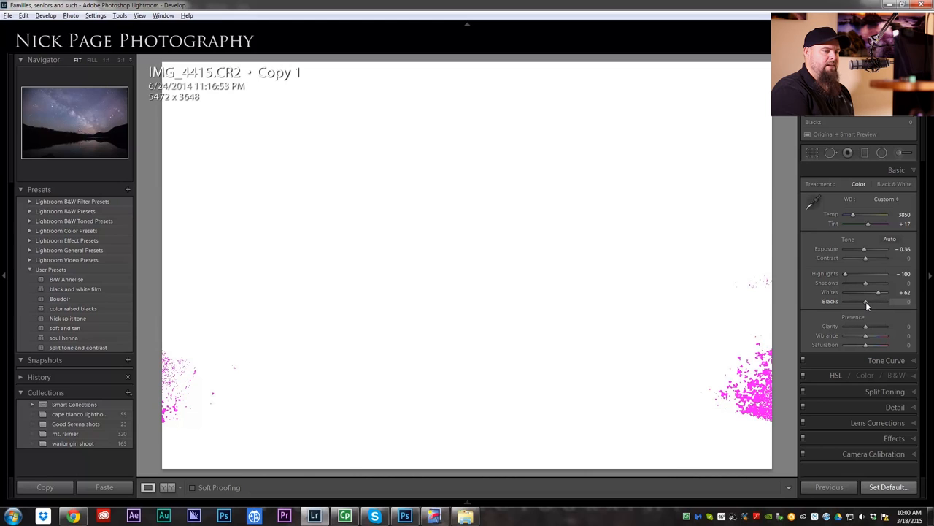
drag(866, 302, 869, 306)
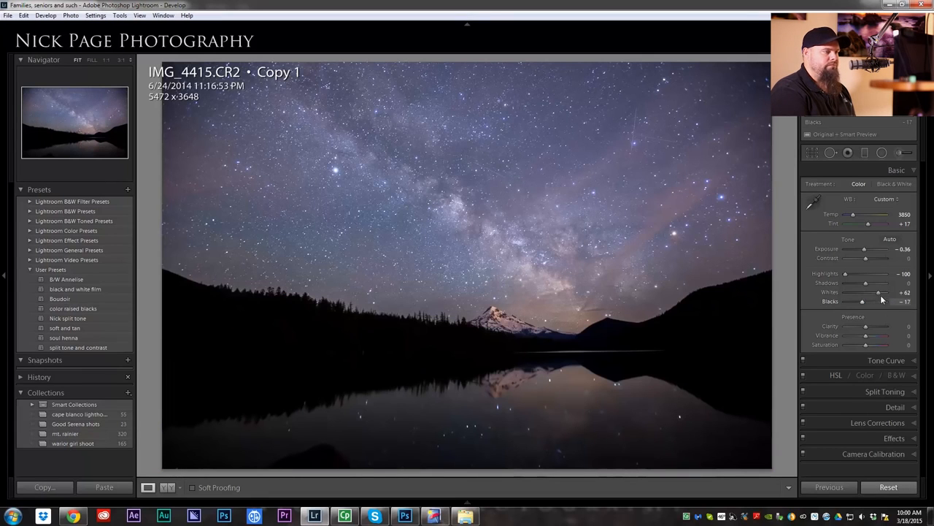
double_click(867, 248)
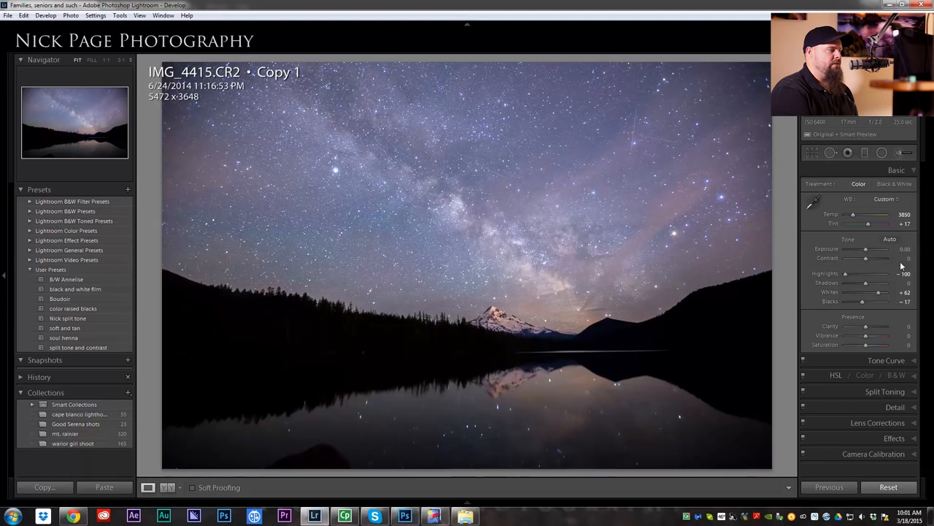
Step: Prepare a new Adjustment Brush with Shadows at −48, all other effects at zero, size 8 and Flow 38
click(902, 153)
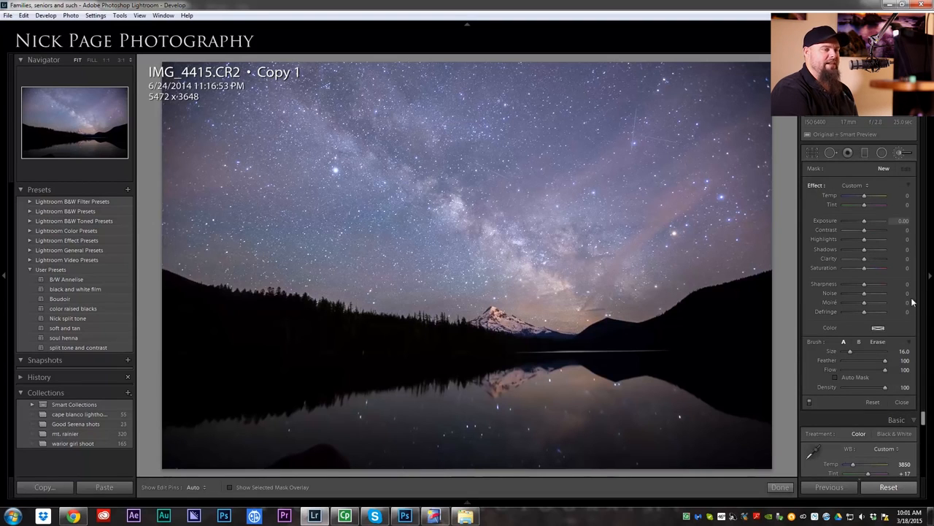
click(868, 369)
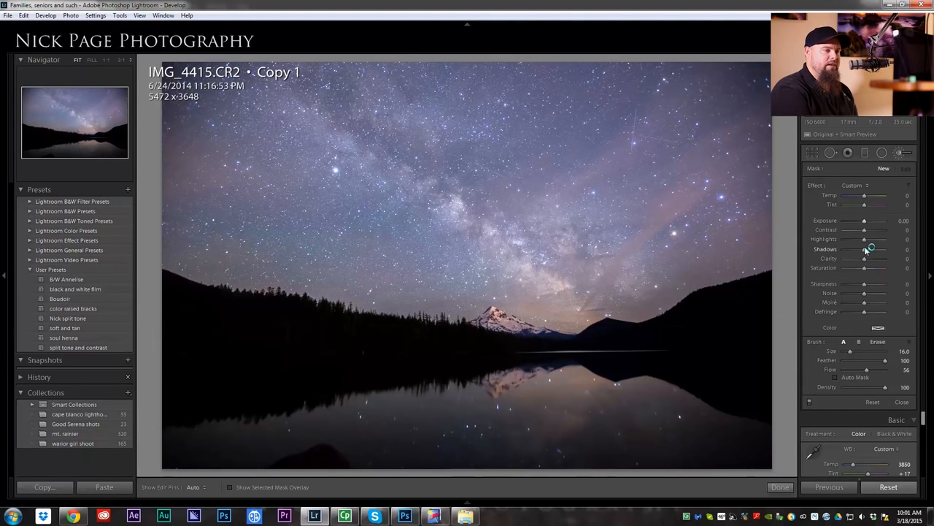
drag(867, 252, 854, 255)
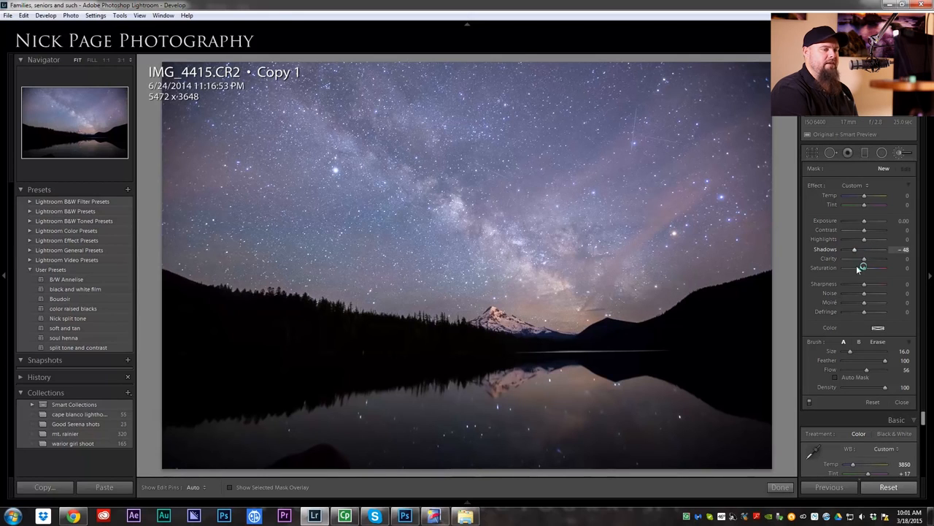
drag(863, 373, 860, 373)
scroll(737, 292, down, 5)
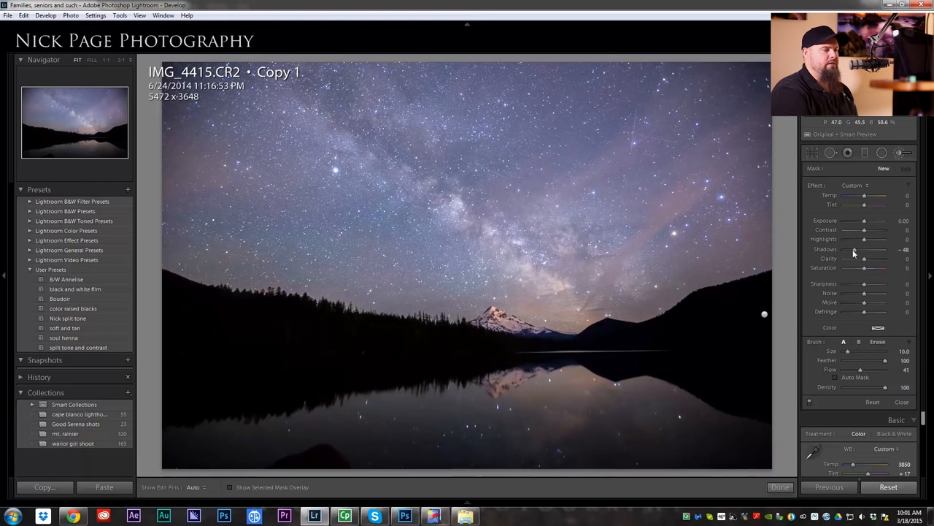
drag(860, 370, 859, 368)
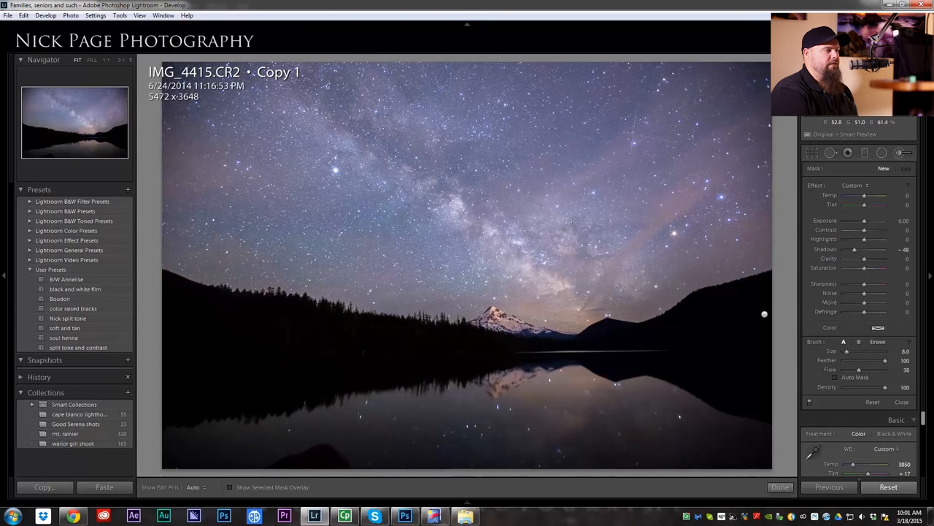
Step: Paint the shadow-darkening brush along the dark lane beside the upper Milky Way, reducing the brush to size 5
key(h)
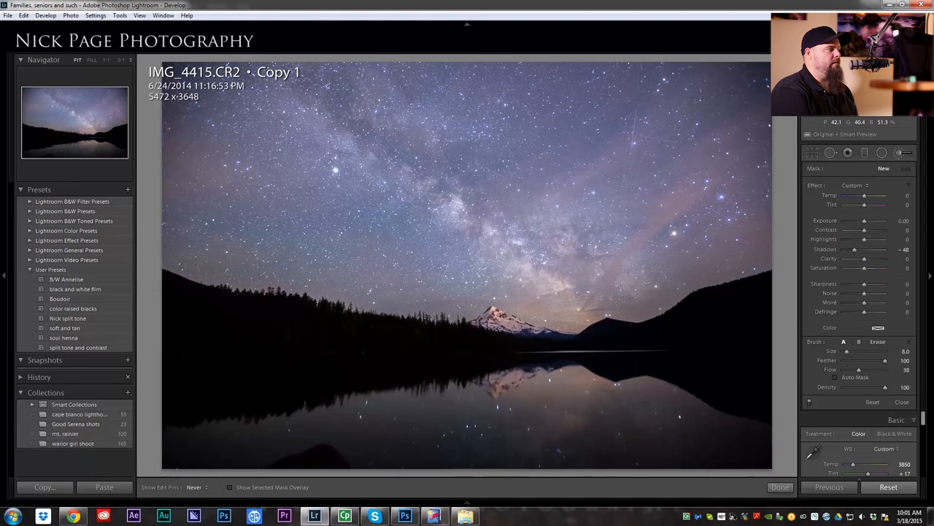
drag(473, 201, 485, 214)
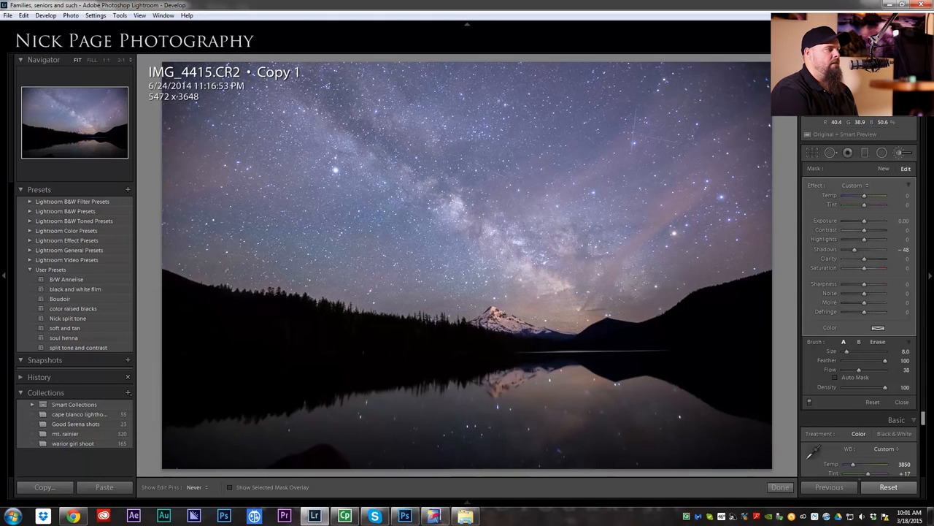
key(h)
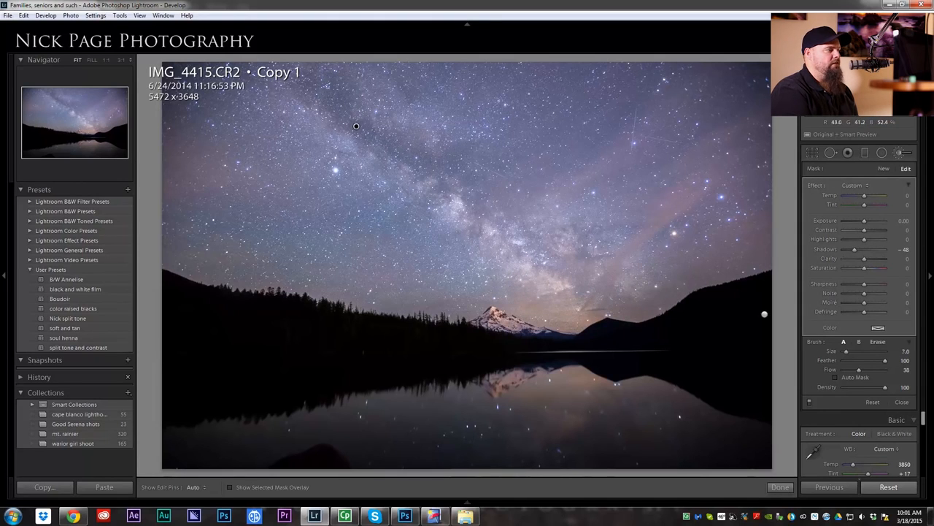
key(h)
key(bracketleft)
key(bracketleft)
key(bracketleft)
key(h)
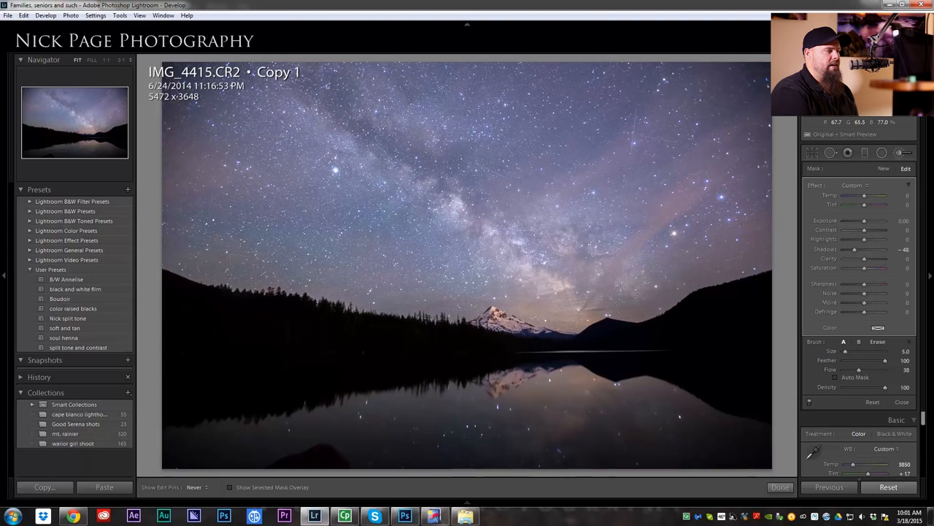
Step: Darken the finer dust lanes within the Milky Way with the brush reduced to size 4
key(bracketleft)
key(h)
key(h)
key(h)
key(bracketright)
key(h)
key(h)
key(bracketleft)
key(h)
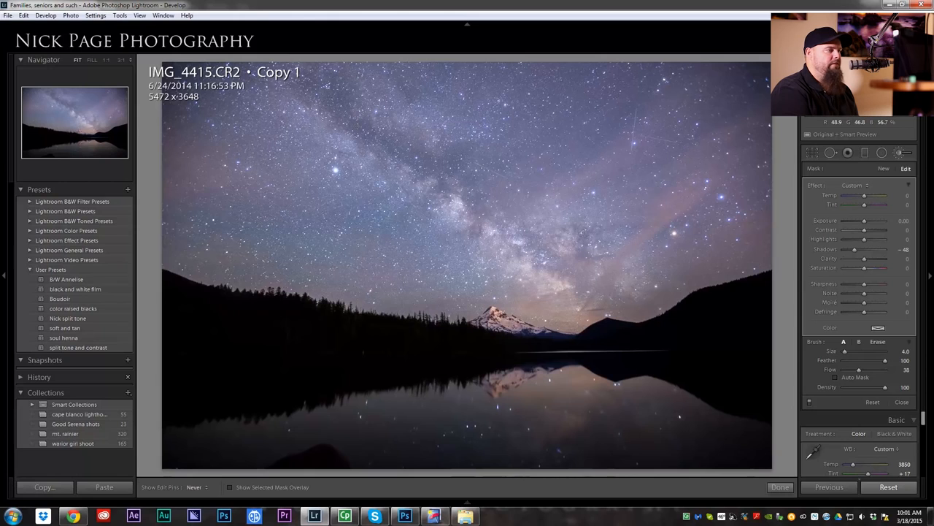
key(h)
key(h)
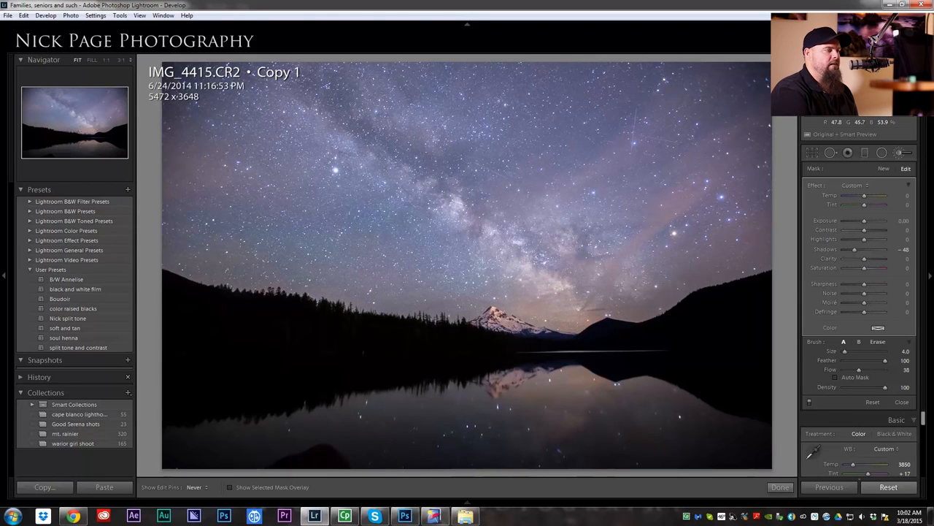
key(h)
key(h)
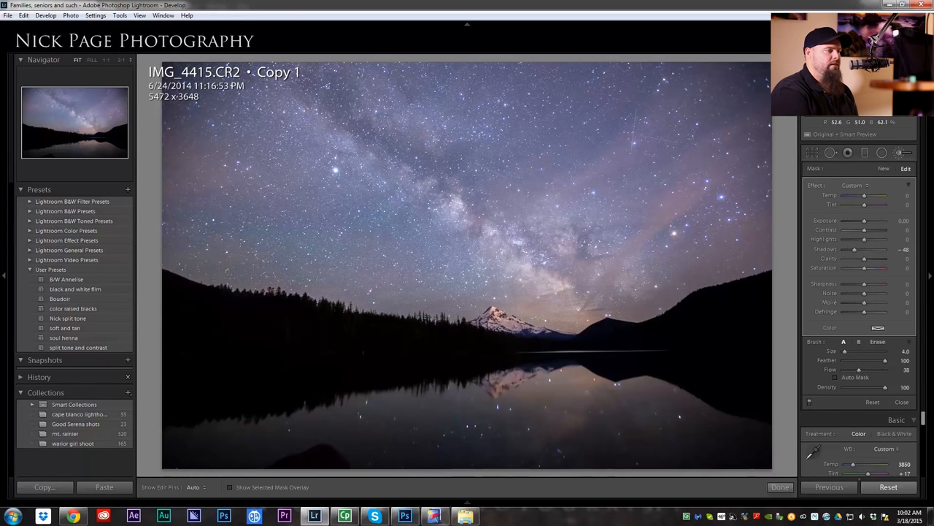
Step: Continue painting the shadow-darkening brush over the dust lanes along the Milky Way, using size 5 and reducing it to size 3
key(bracketright)
key(h)
key(h)
key(h)
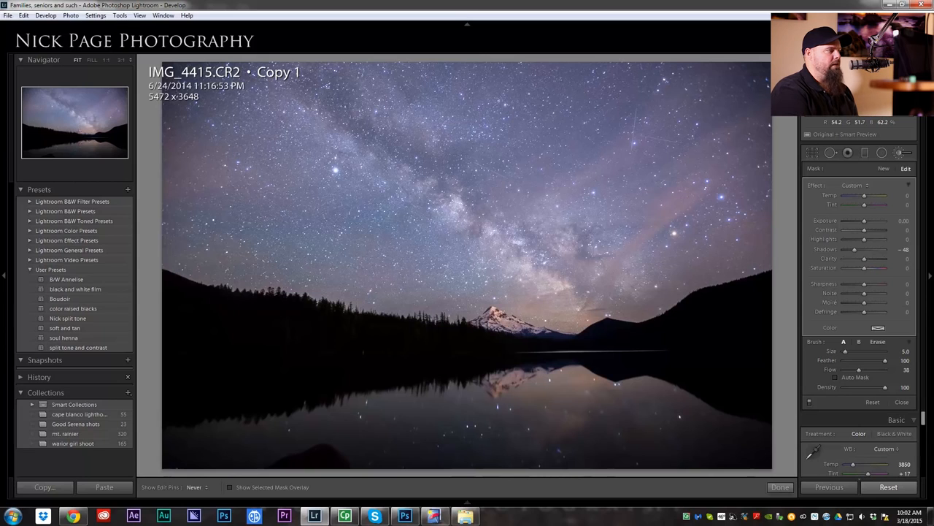
key(h)
key(h)
key(h)
key(h)
key(h)
key(h)
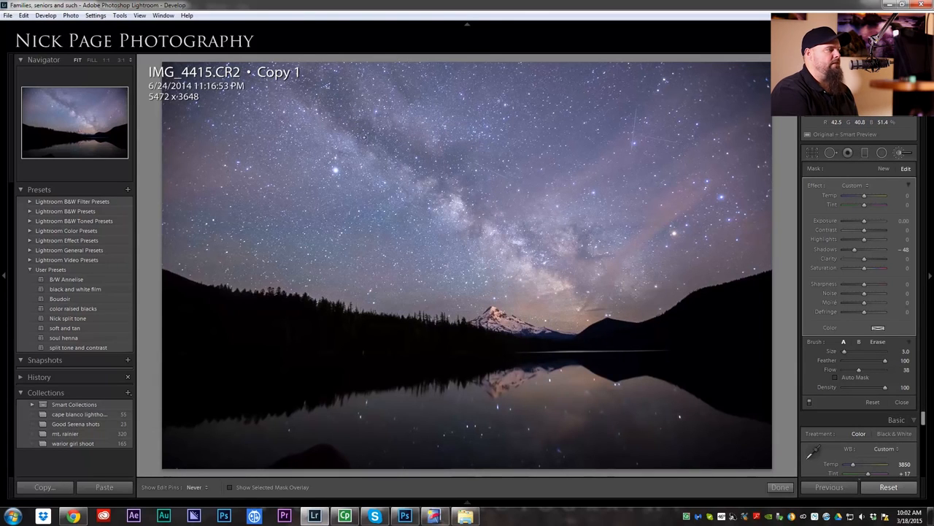
Step: Refine the remaining dark gaps in the Milky Way with the shadow brush, enlarging it from size 3 to size 4
key(h)
key(h)
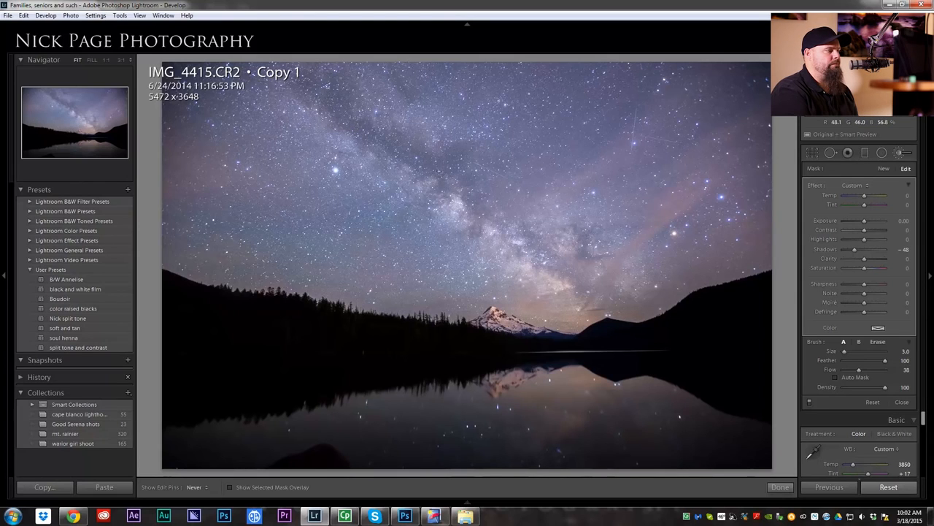
key(h)
key(h)
key(h)
key(h)
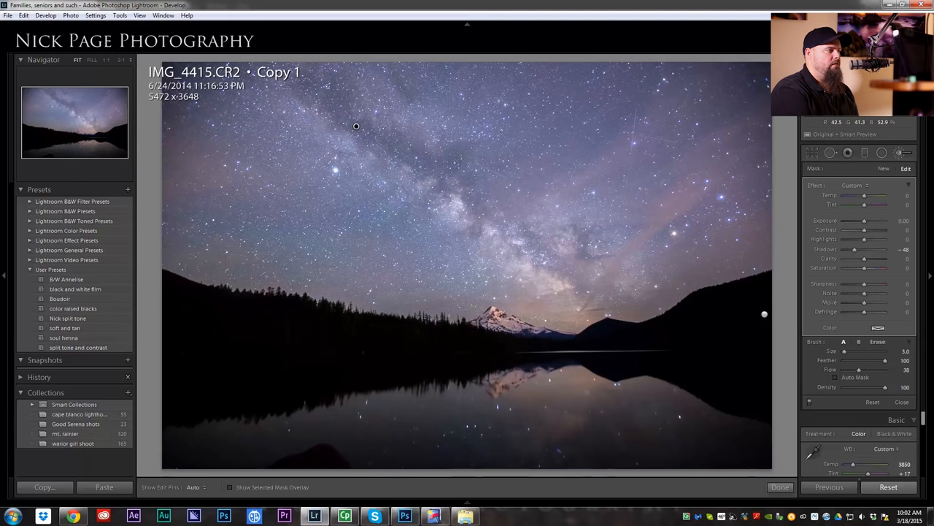
scroll(518, 236, up, 1)
key(h)
key(h)
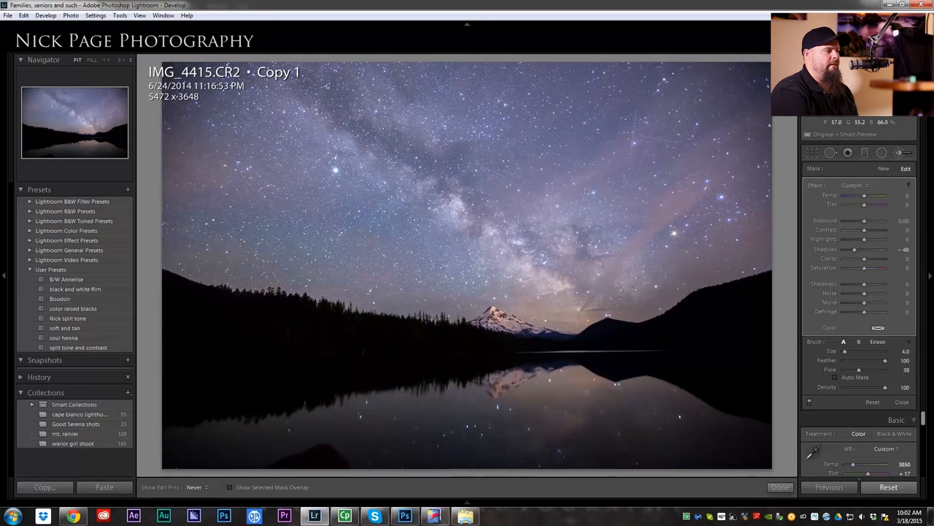
key(h)
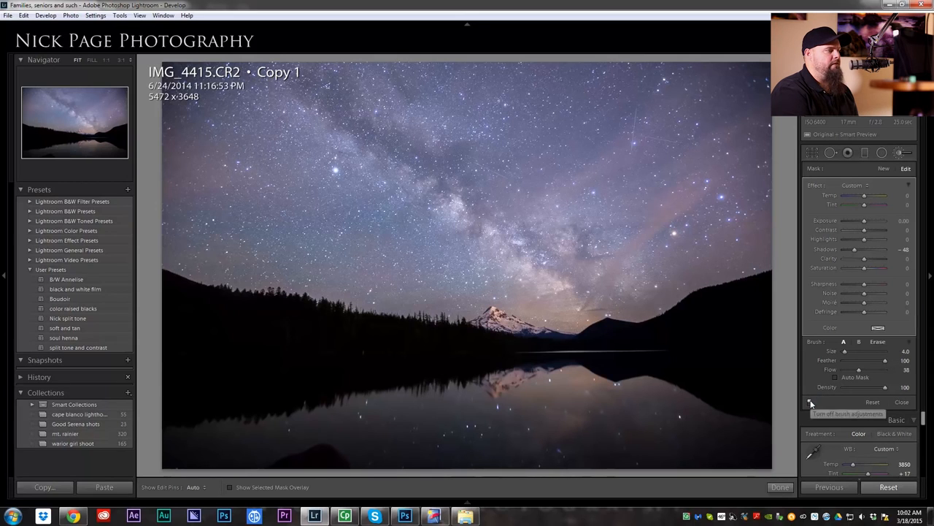
Step: Compare the photo with the brush adjustments turned off and on
click(810, 402)
click(810, 402)
click(810, 402)
click(810, 402)
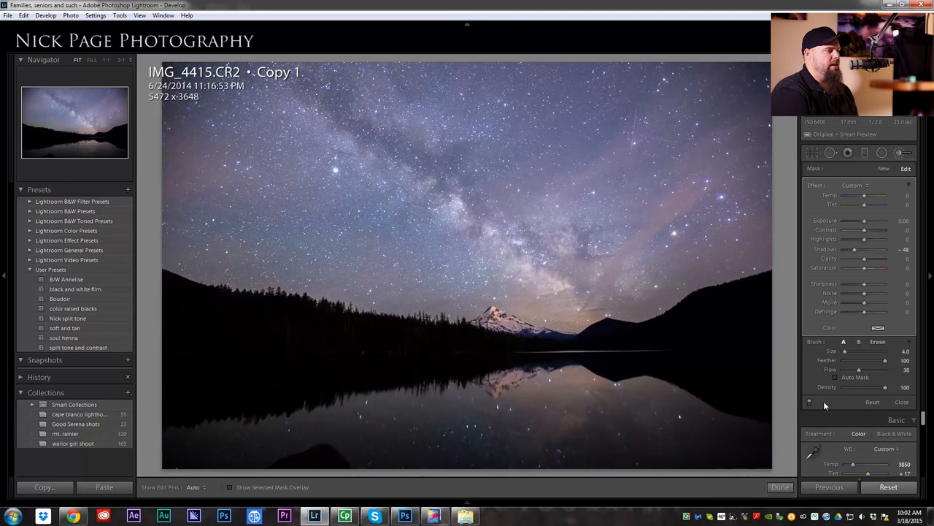
Step: Paint the Milky Way with a new Adjustment Brush set to Contrast 52, size 23 and Flow 92
click(884, 169)
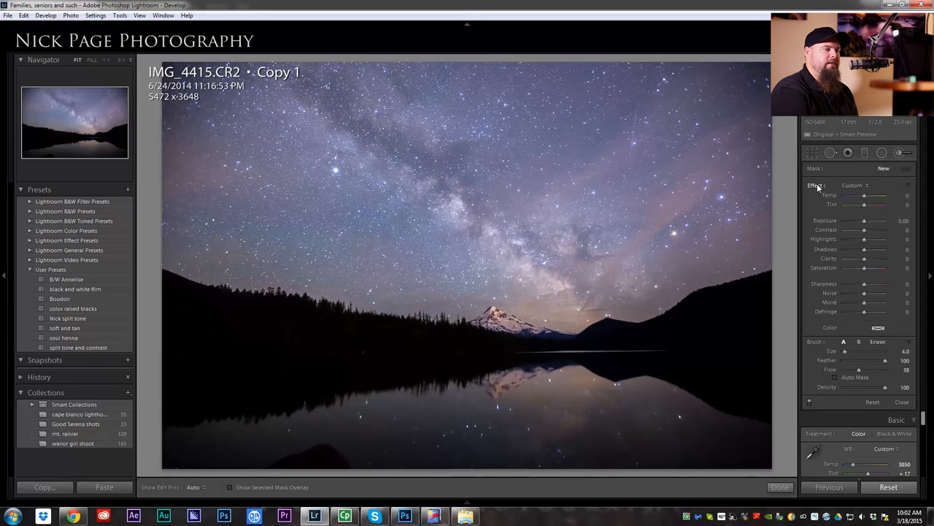
drag(864, 230, 875, 231)
scroll(657, 241, up, 5)
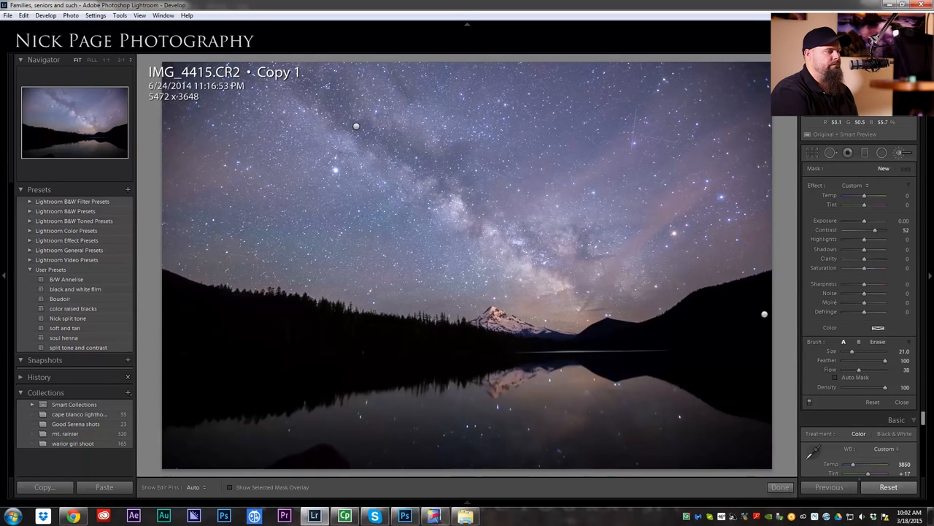
key(h)
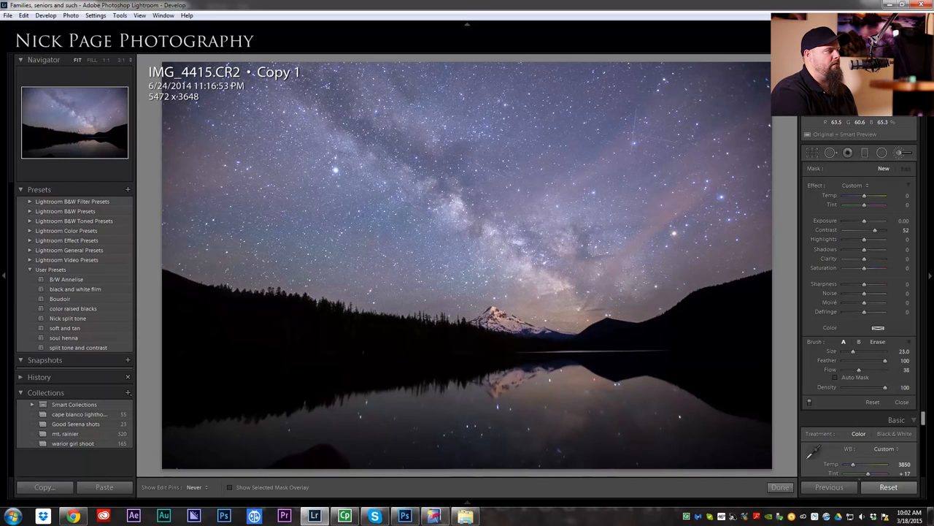
key(h)
drag(863, 372, 871, 376)
key(h)
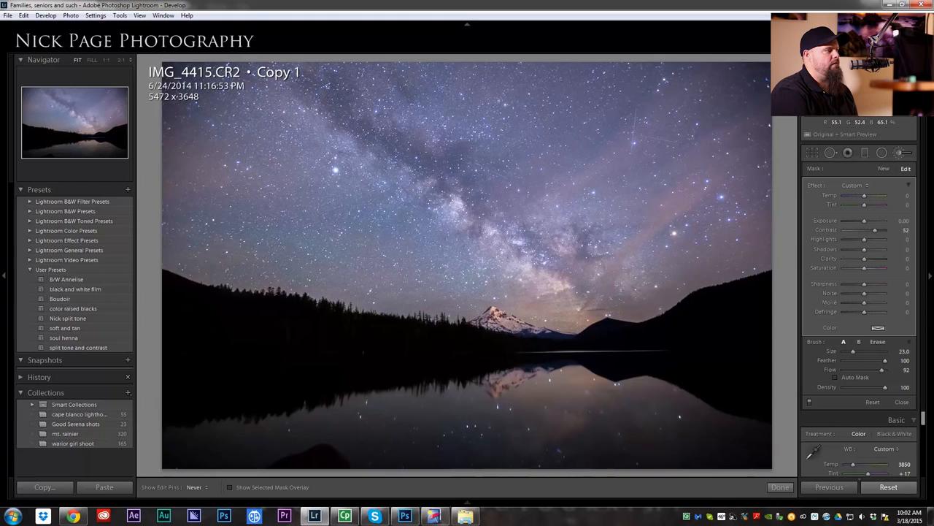
key(h)
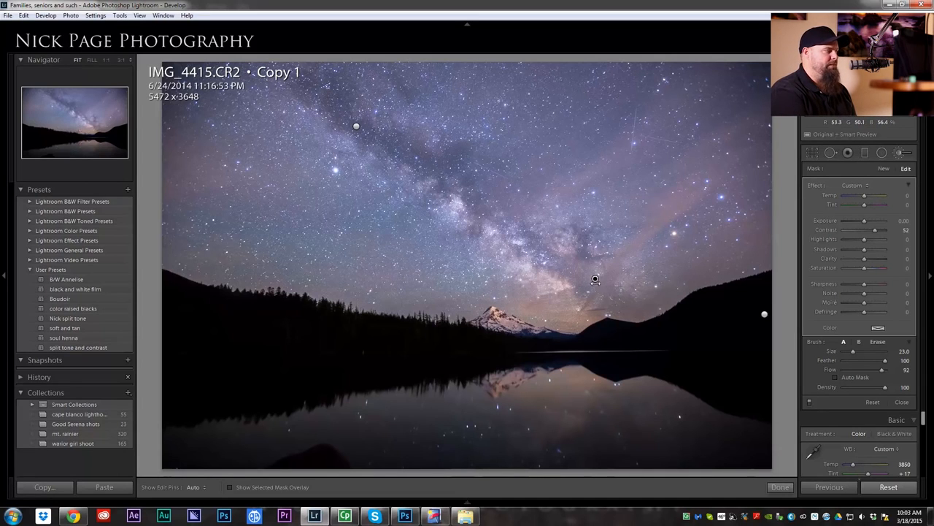
Step: Brighten the snowy mountain peak with a new Adjustment Brush at Highlights 38 and size 3, with all other effects at zero
click(879, 169)
double_click(812, 184)
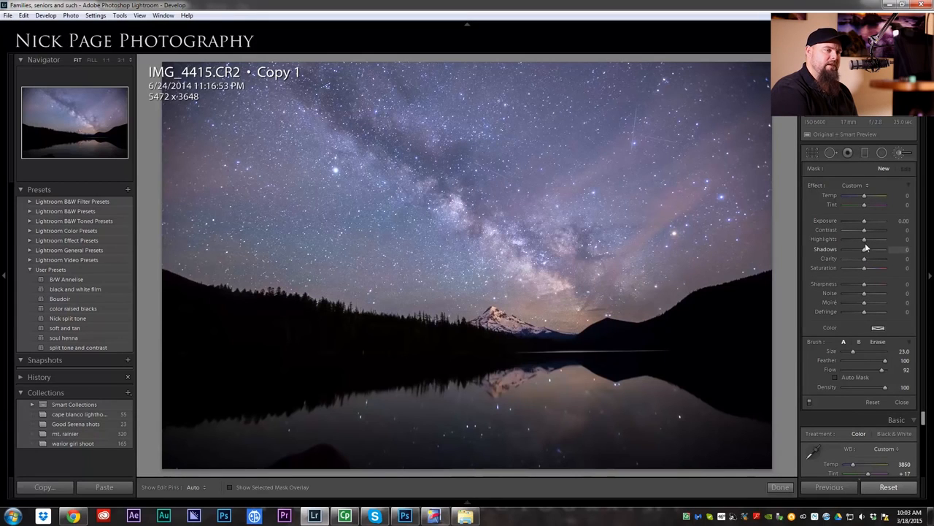
drag(865, 240, 872, 242)
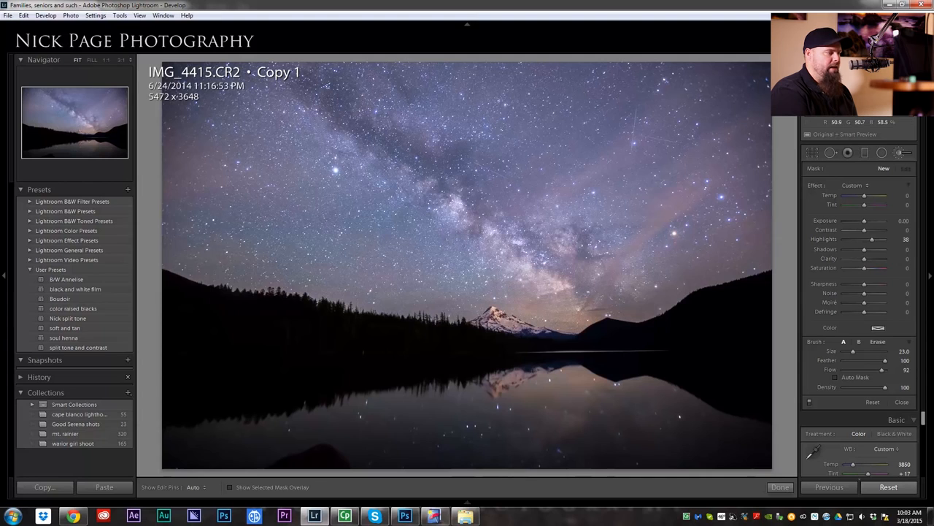
scroll(577, 281, down, 5)
scroll(512, 321, down, 9)
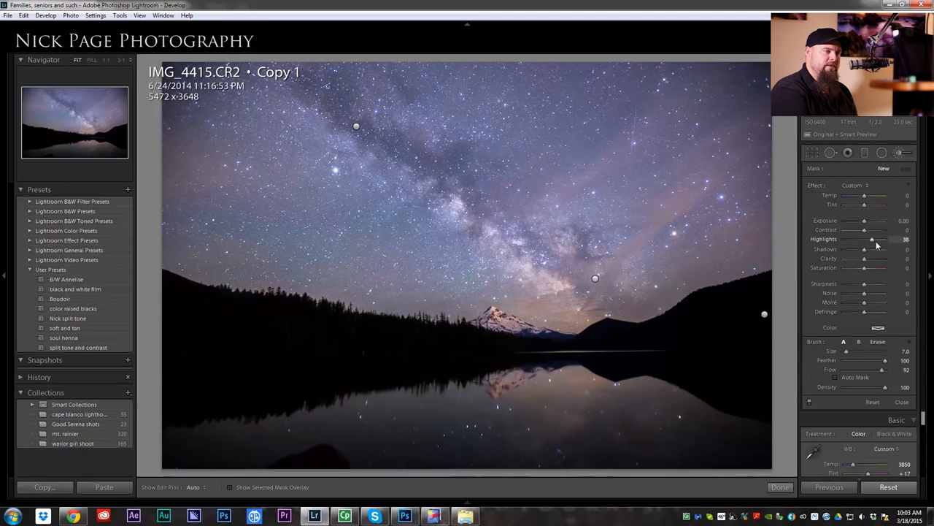
key(h)
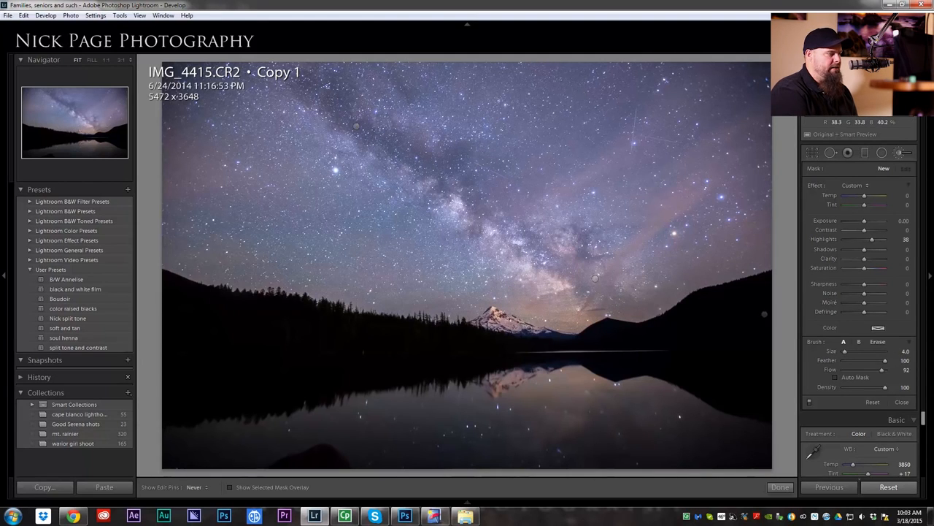
scroll(492, 312, down, 1)
drag(492, 313, 496, 312)
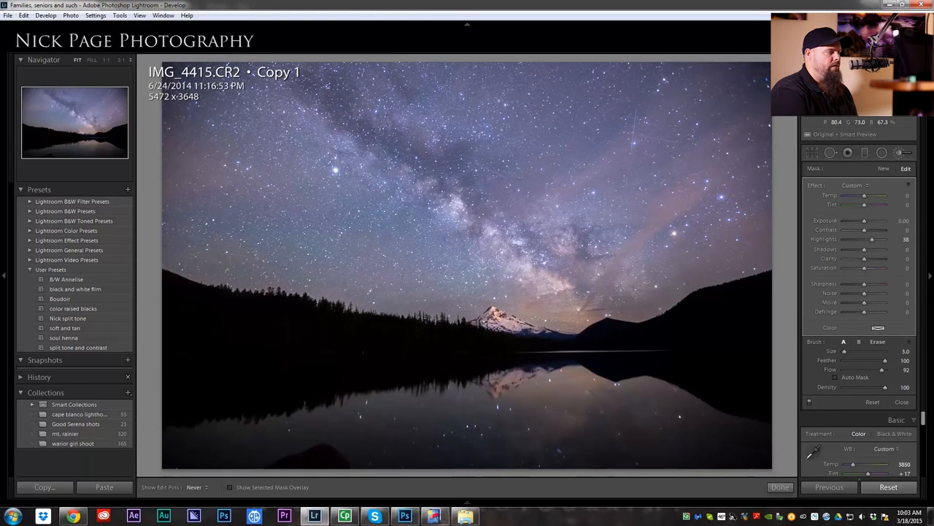
key(h)
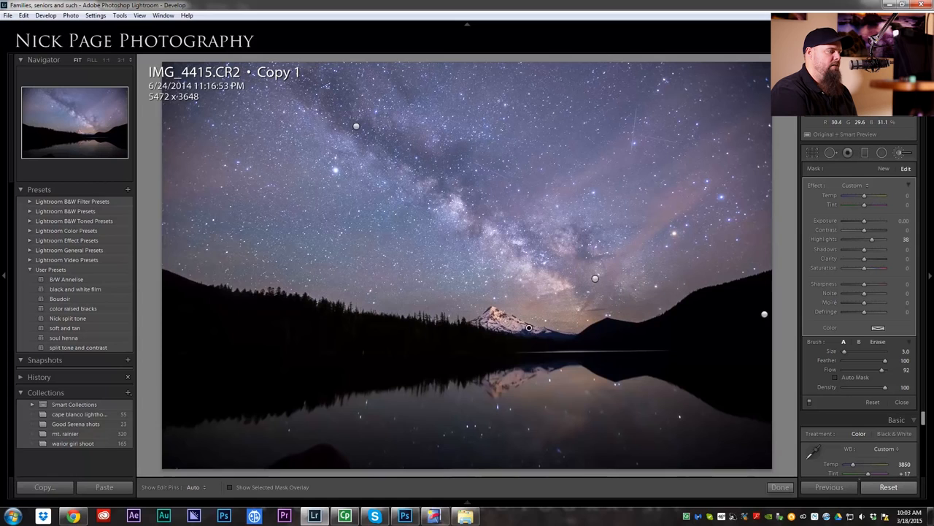
key(h)
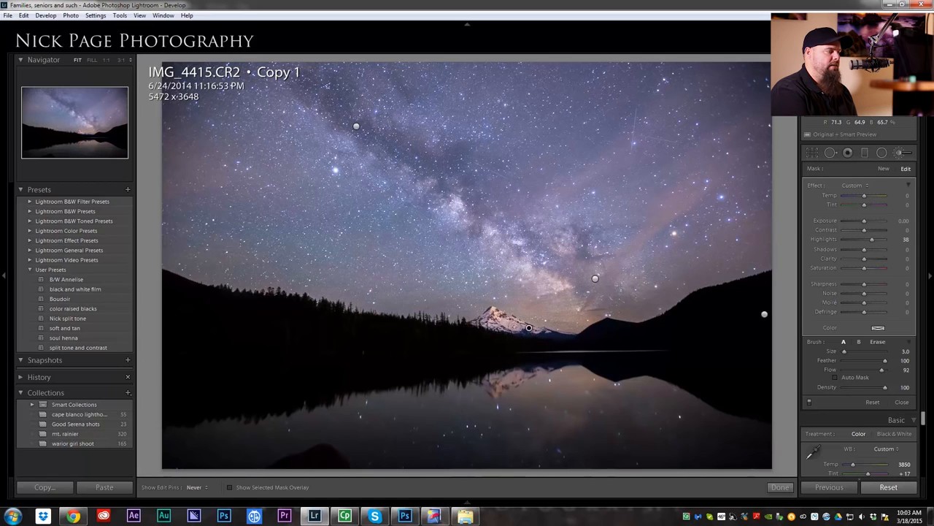
key(h)
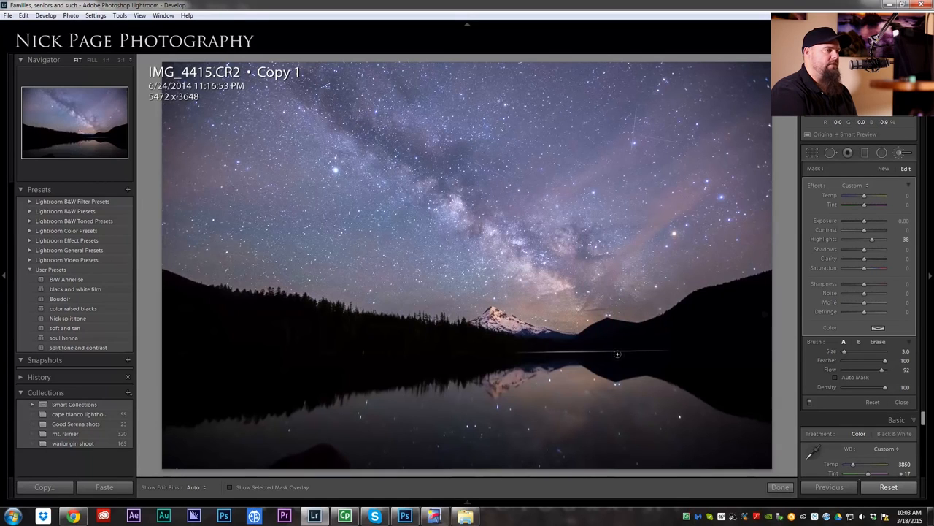
click(906, 152)
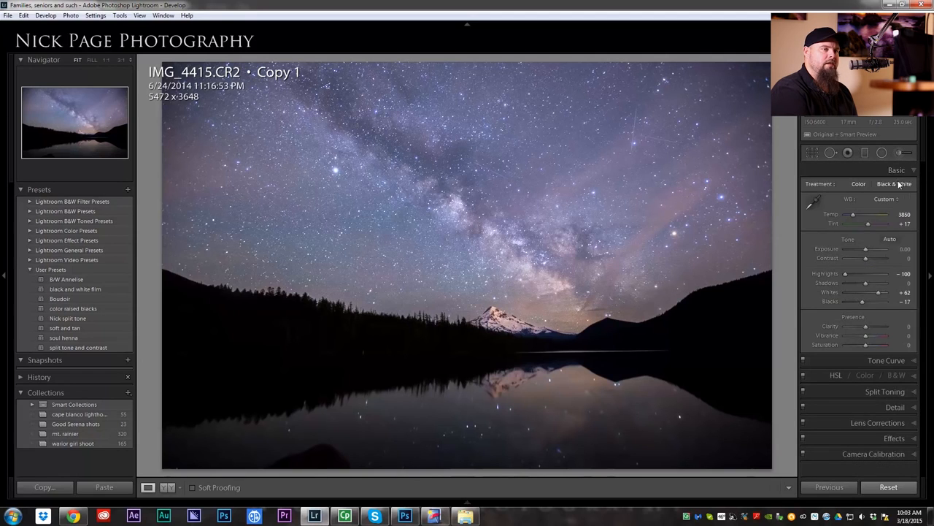
Step: Paint the starry sky with a new Adjustment Brush set to Clarity 38, Contrast 14 and size 31
click(901, 156)
double_click(819, 187)
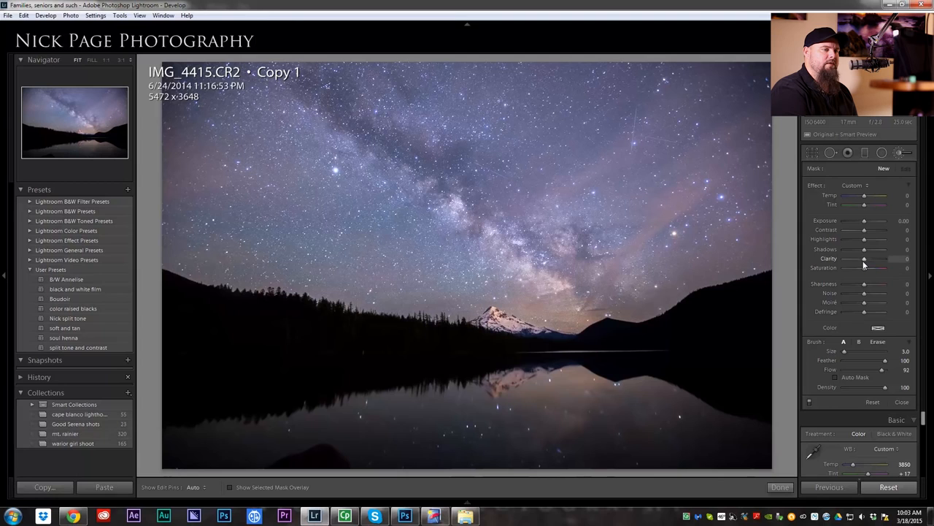
drag(869, 260, 872, 260)
scroll(628, 182, up, 5)
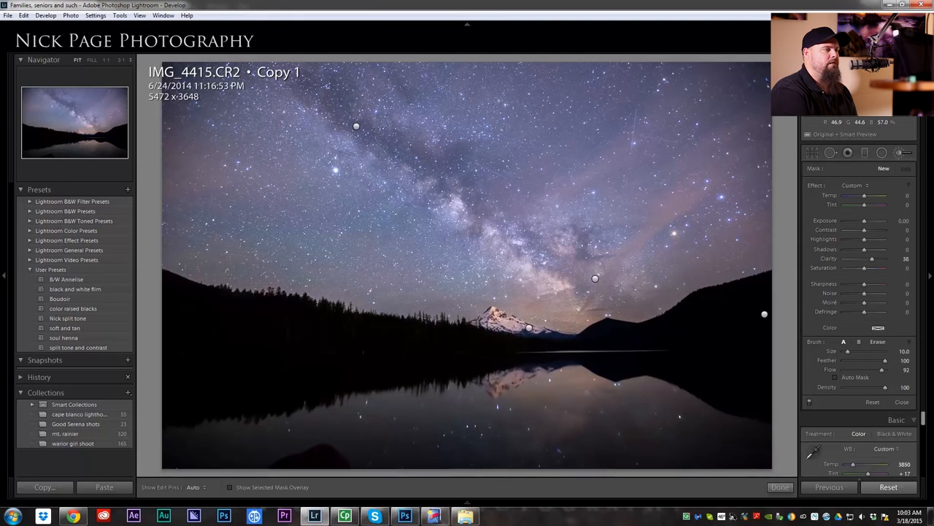
scroll(730, 248, up, 1)
drag(861, 232, 867, 234)
scroll(657, 233, up, 2)
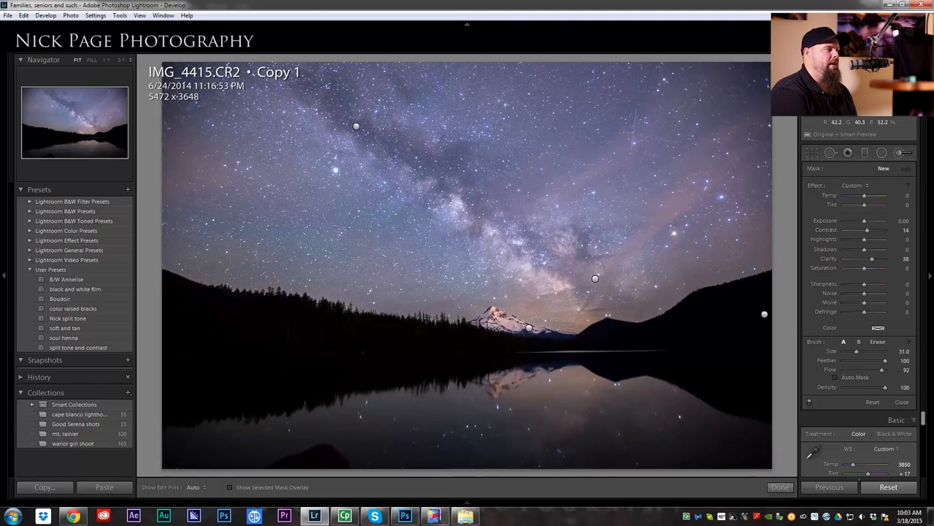
drag(387, 237, 285, 245)
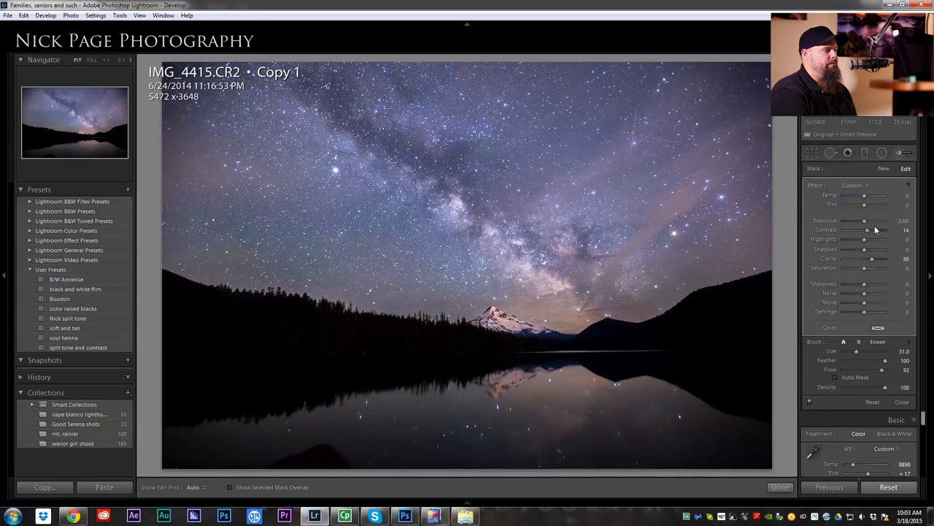
Step: Finish the brush work and warm the photo's white balance to a Temp of 4050
click(903, 153)
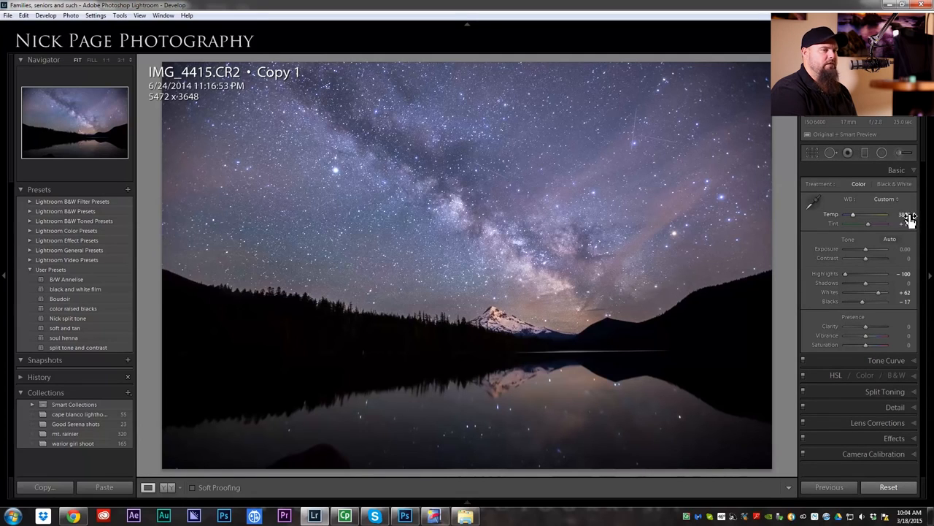
drag(853, 214, 855, 215)
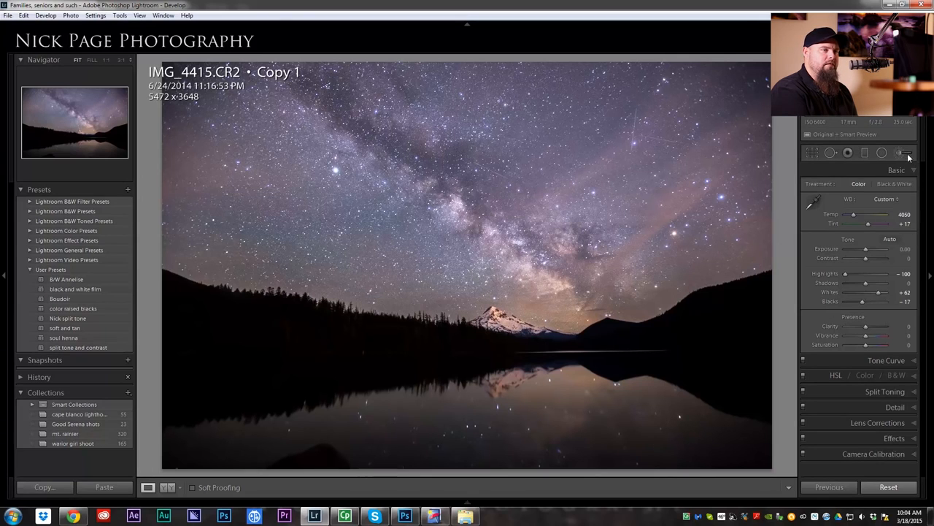
Step: Set the sharpening Masking to 62 using the black-and-white mask preview
click(856, 406)
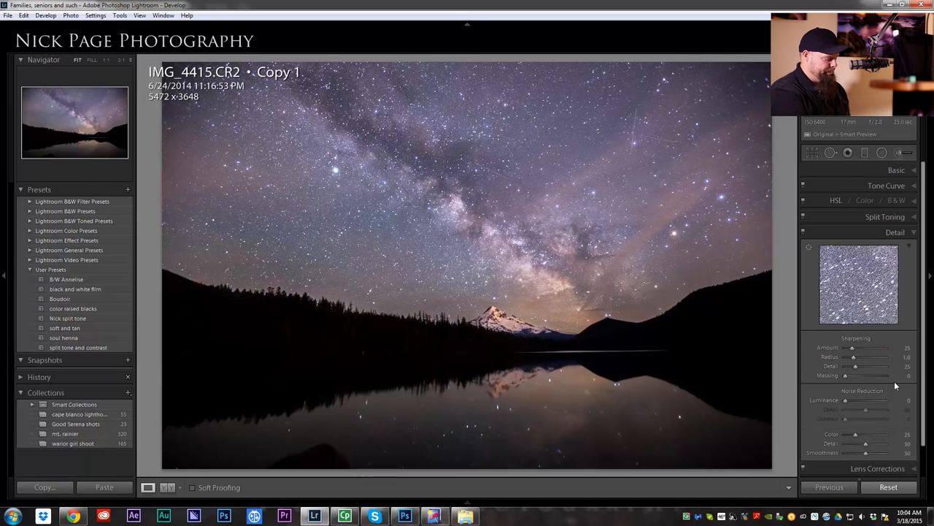
key(alt)
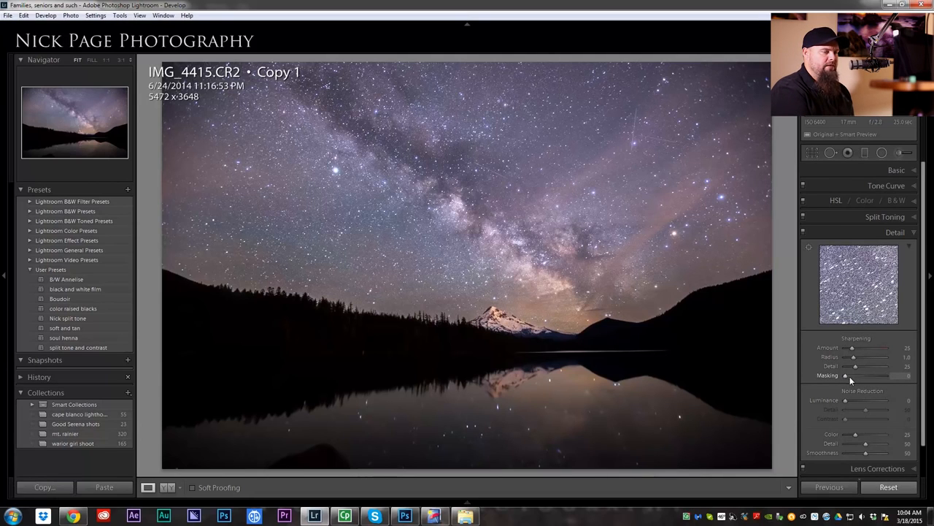
key(alt)
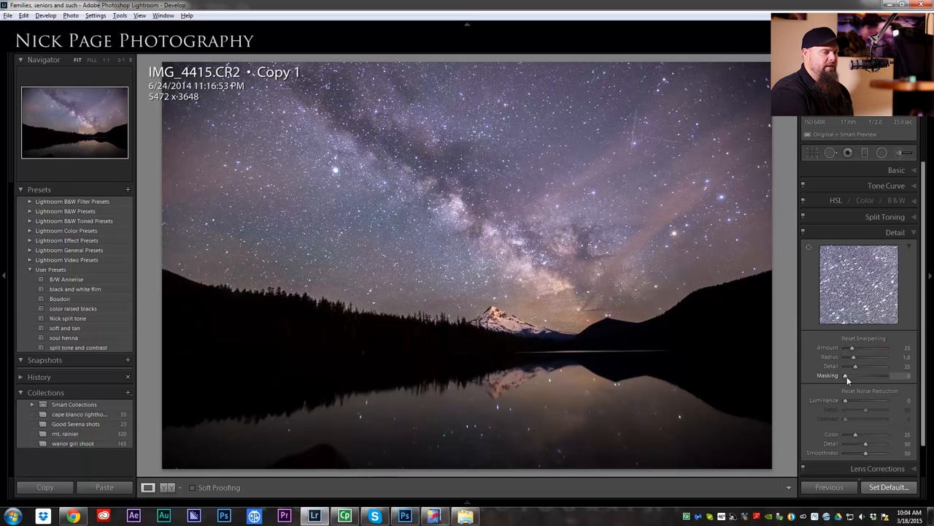
alt+click(847, 376)
drag(847, 378, 872, 377)
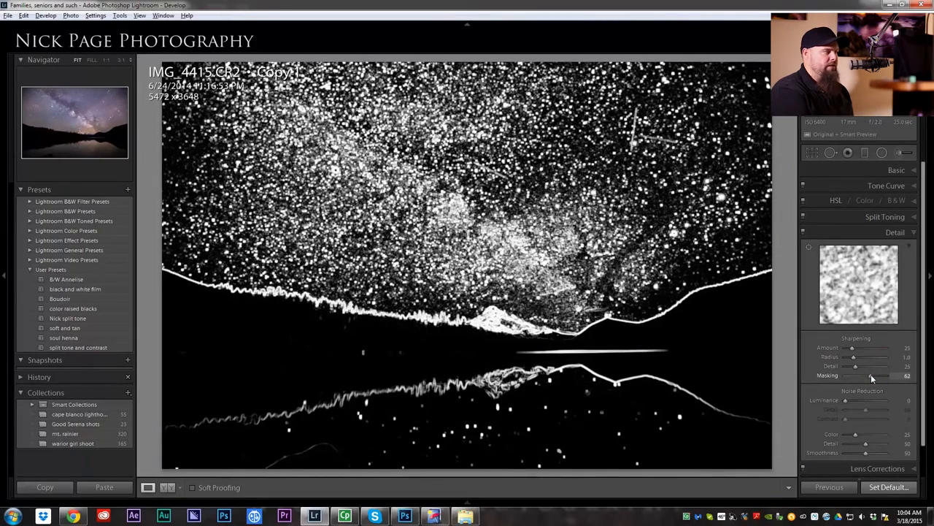
drag(871, 373, 871, 374)
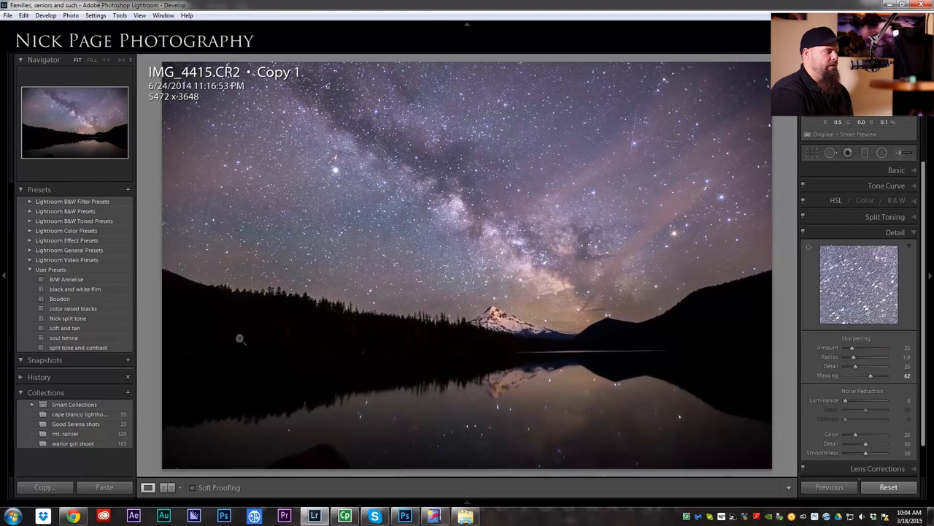
Step: Set the sharpening Amount to 41 and Radius to 0.8, and the Luminance noise reduction to 8
drag(855, 358, 856, 347)
scroll(866, 404, down, 1)
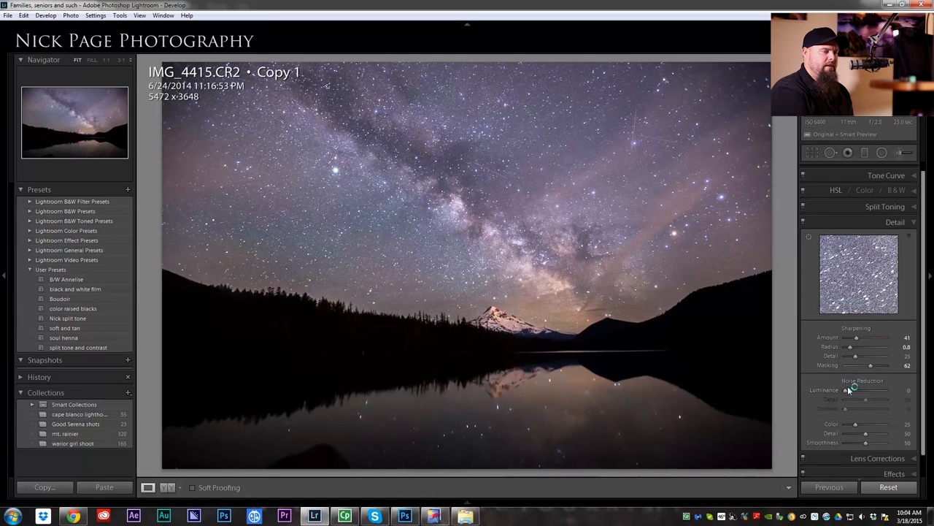
drag(848, 393, 854, 392)
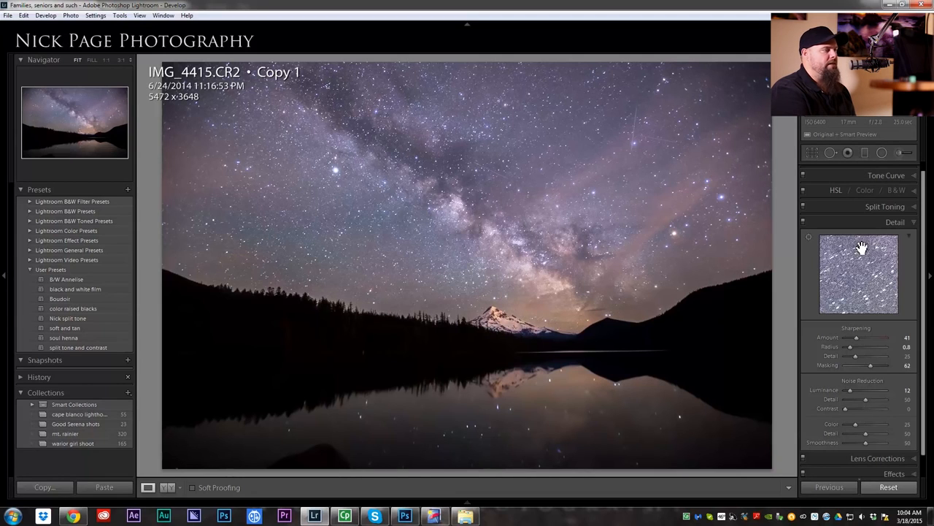
drag(871, 390, 898, 390)
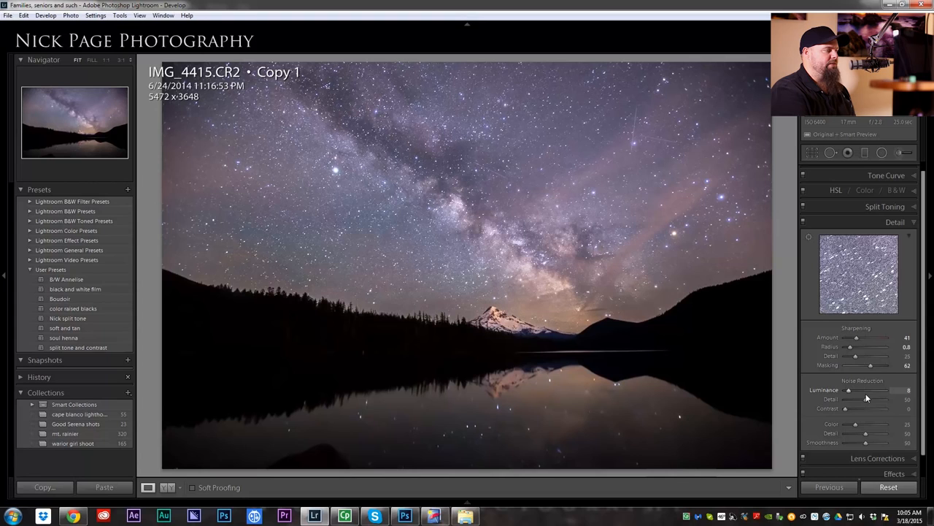
Step: Try the Lens Corrections profile corrections on the photo and switch them off again
click(867, 397)
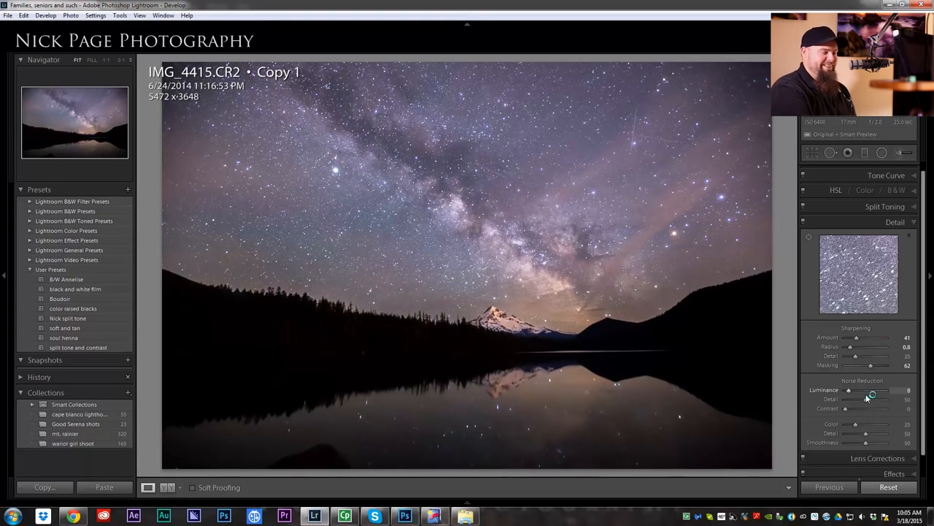
scroll(879, 413, down, 1)
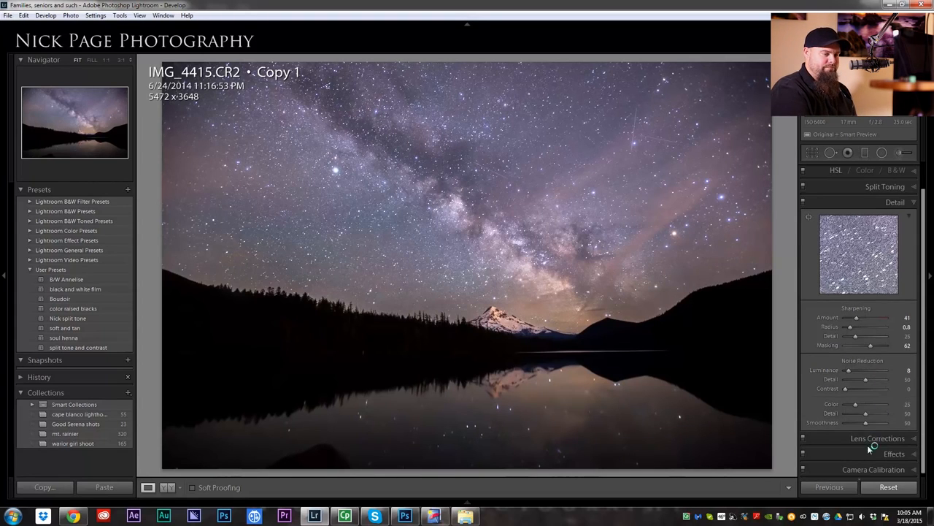
scroll(864, 453, down, 1)
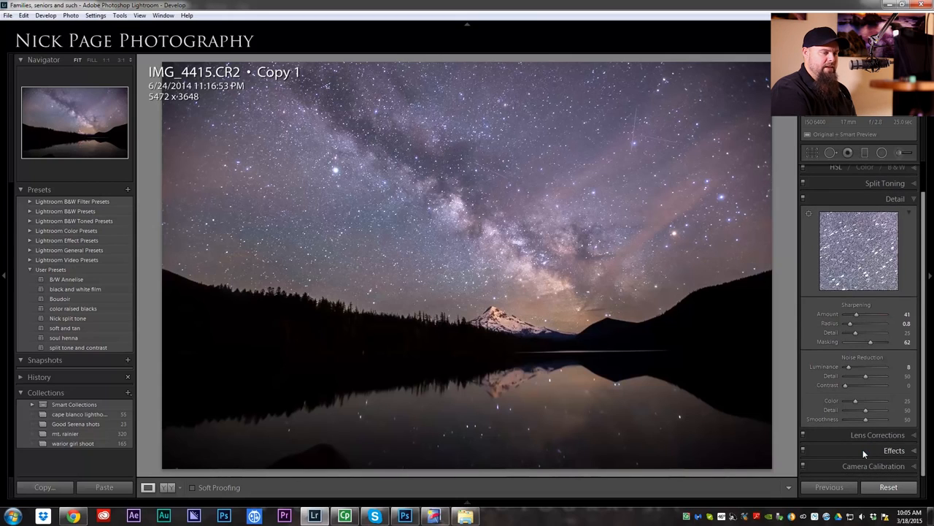
click(850, 436)
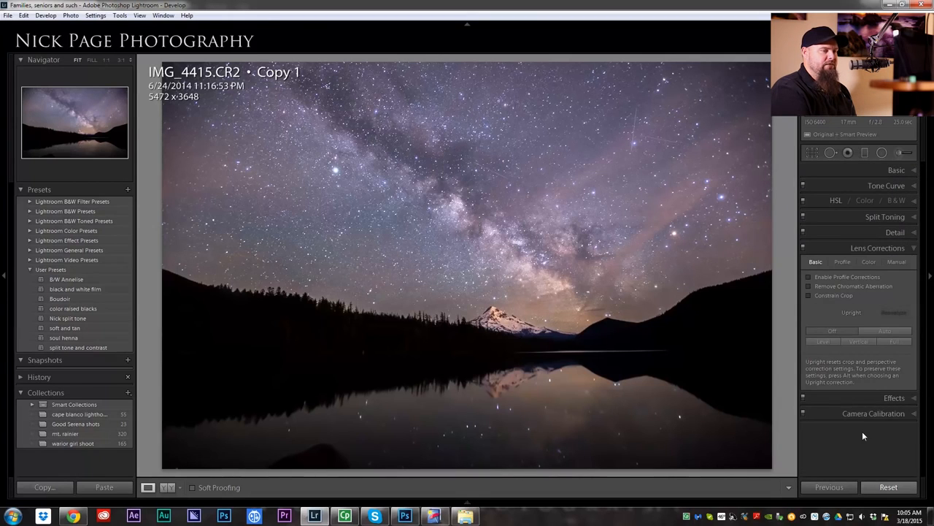
click(808, 280)
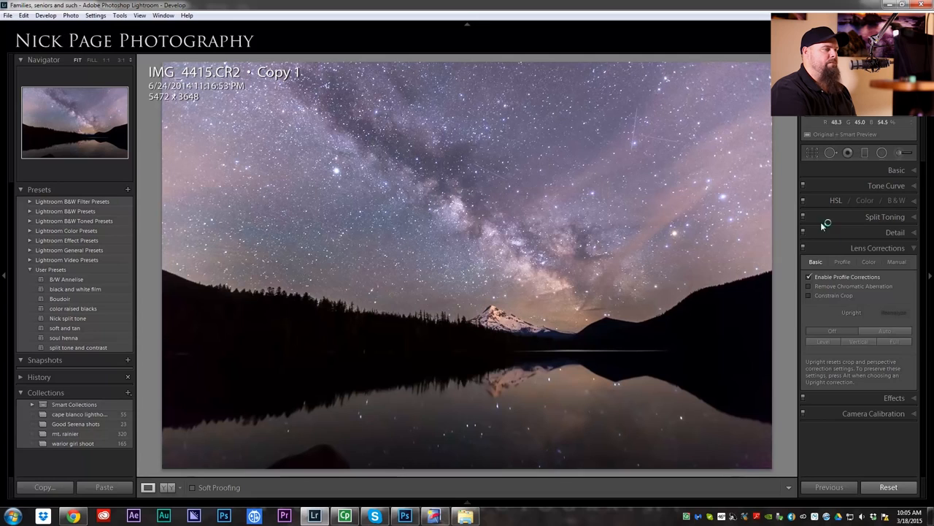
click(810, 277)
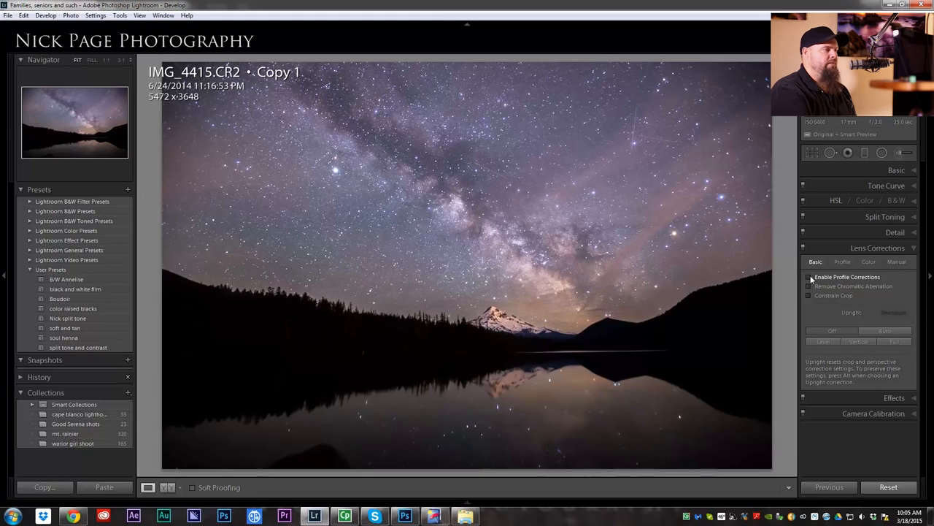
Step: Return to the Basic adjustments and check the edited photo in a full-screen preview
click(854, 168)
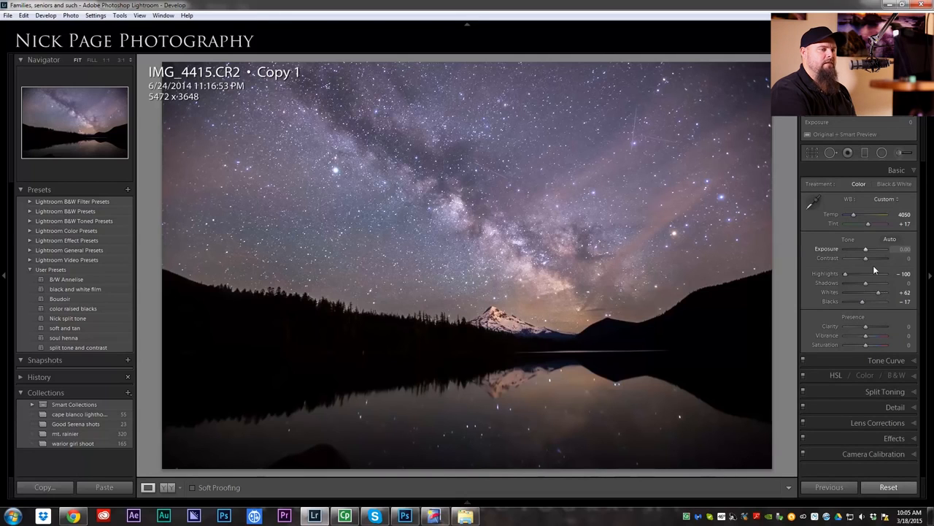
drag(879, 294, 879, 294)
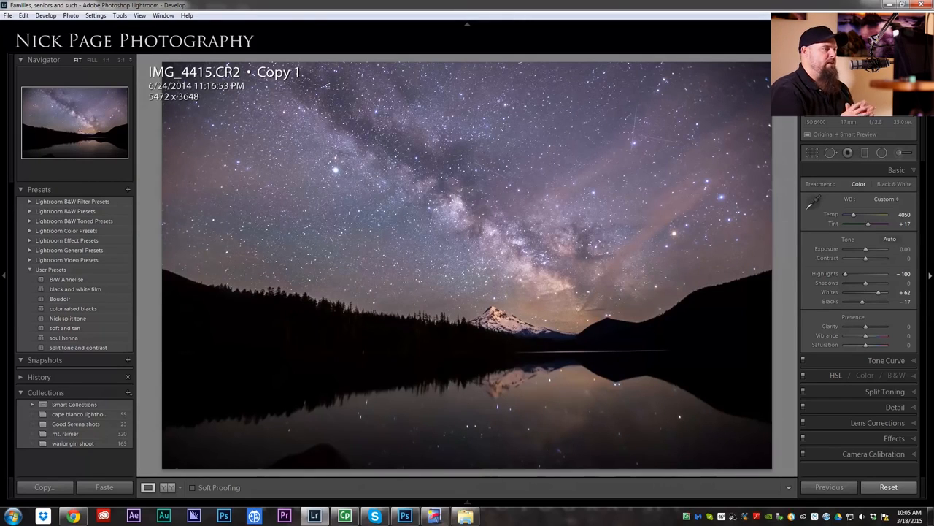
key(f)
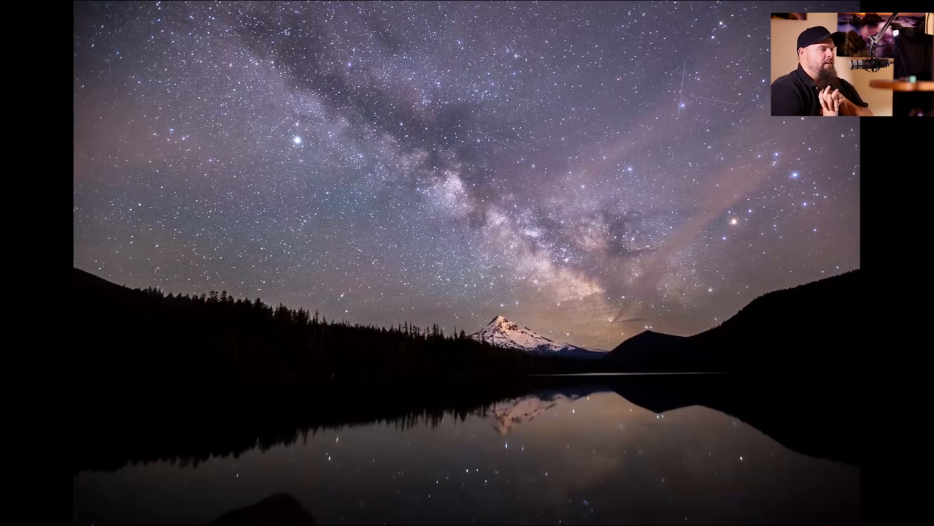
key(f)
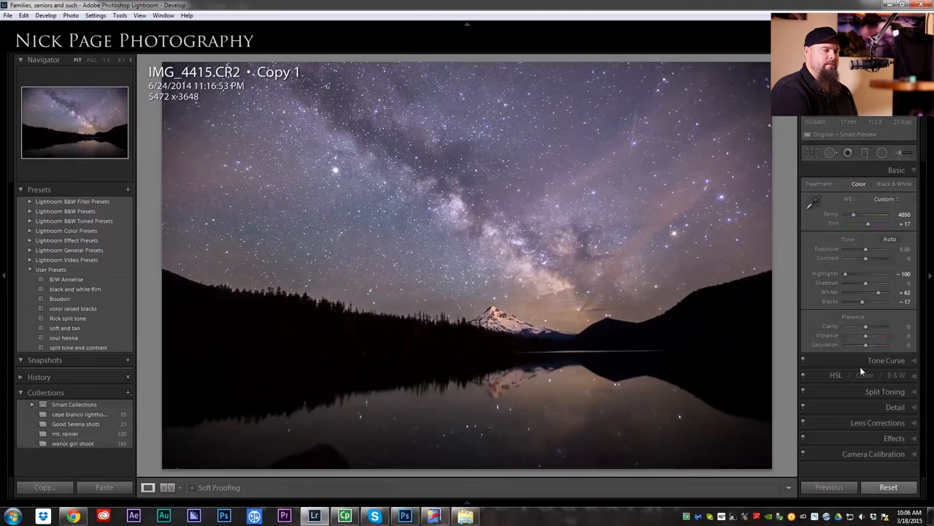
Step: Compare the photo before and after editing by resetting and restoring its adjustments, and view the edited version full screen
click(804, 504)
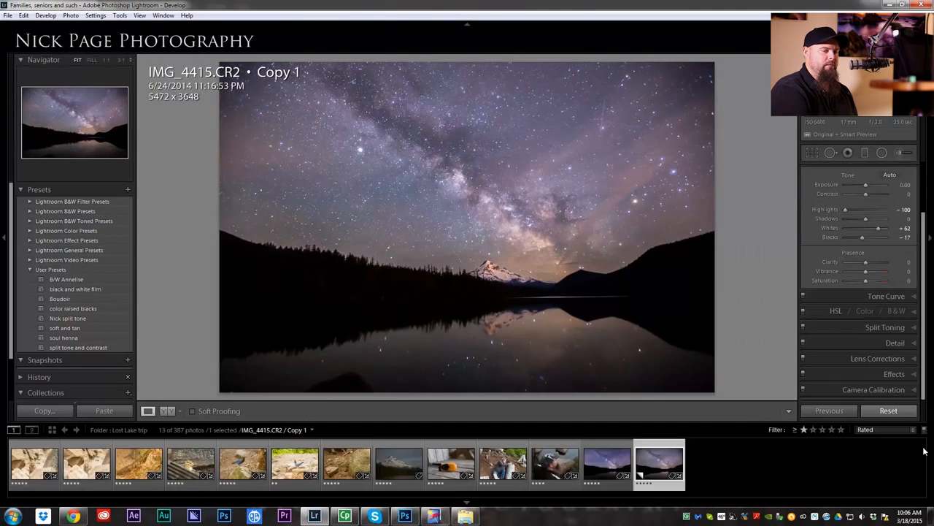
click(888, 415)
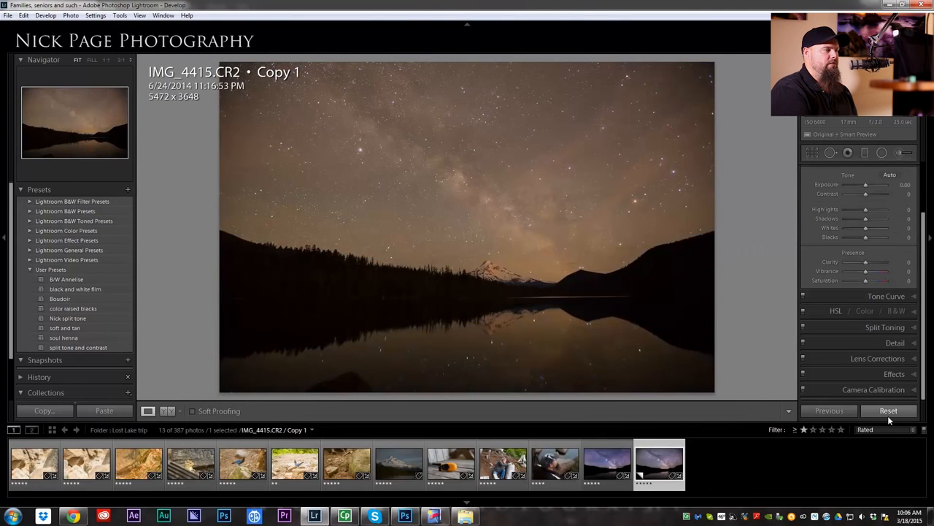
key(ctrl+z)
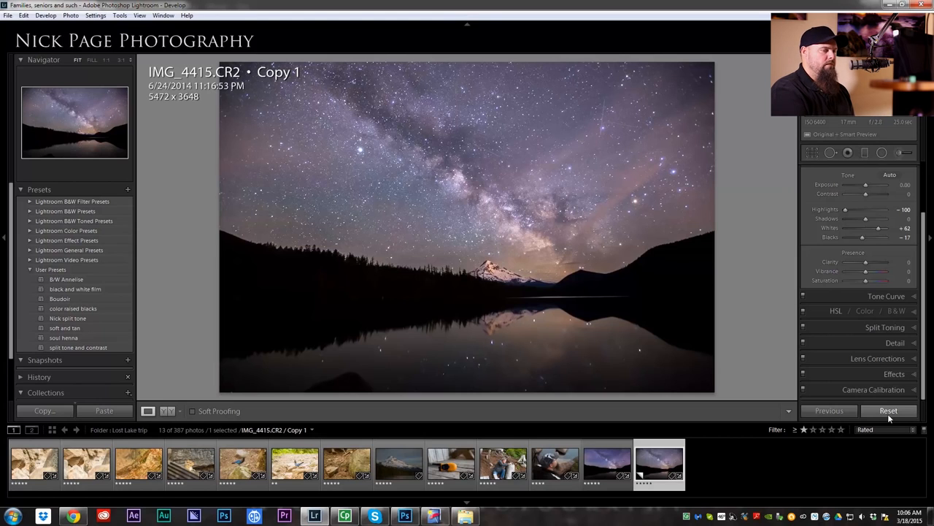
click(888, 411)
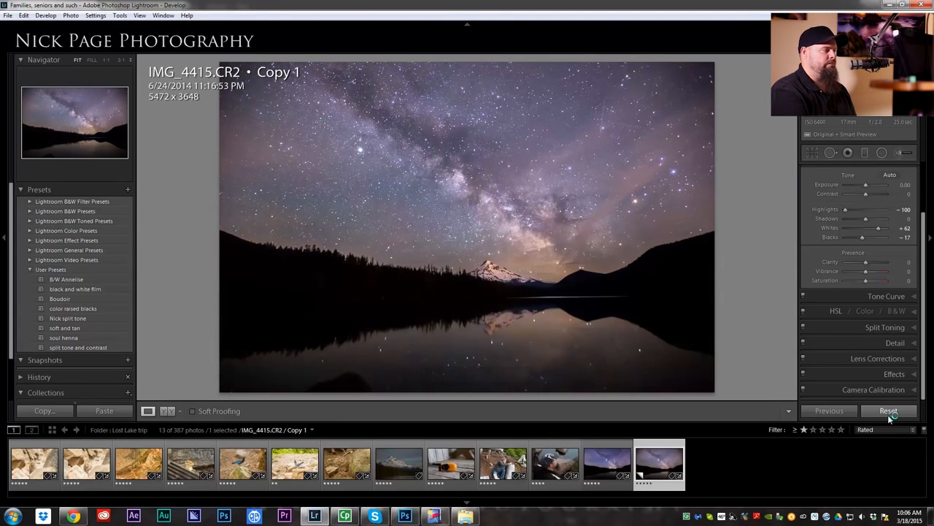
key(f)
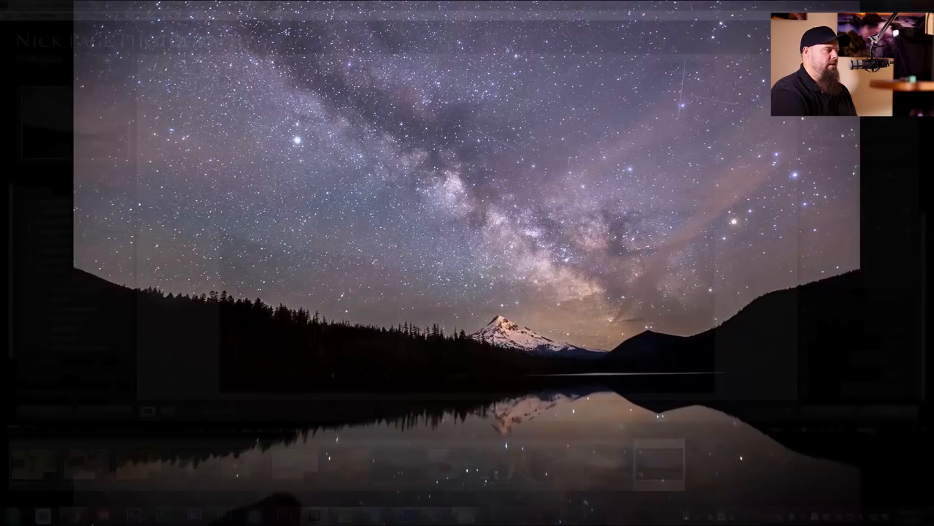